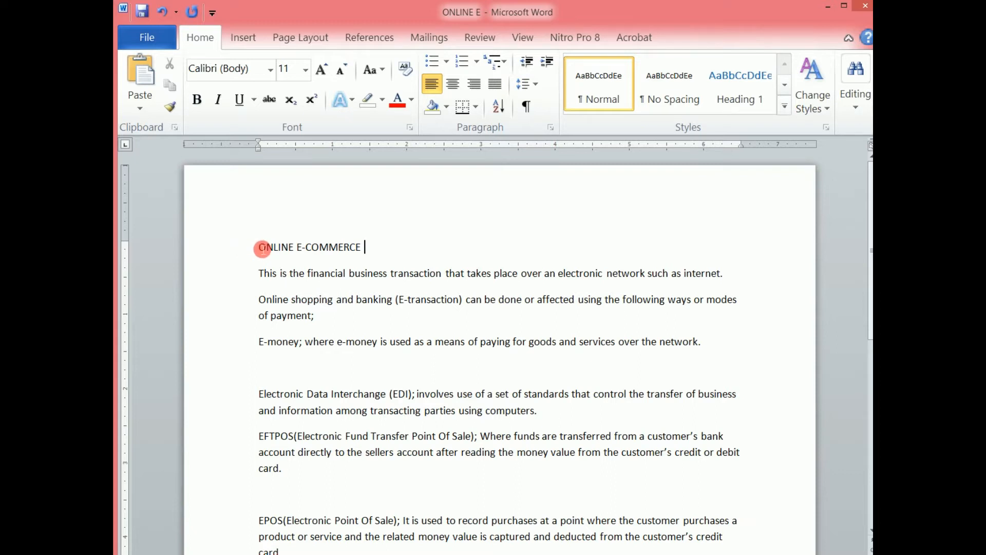
# Try center, right and justified alignment on the ONLINE E-COMMERCE heading, and return it to left alignment
pyautogui.tripleClick(338, 251)
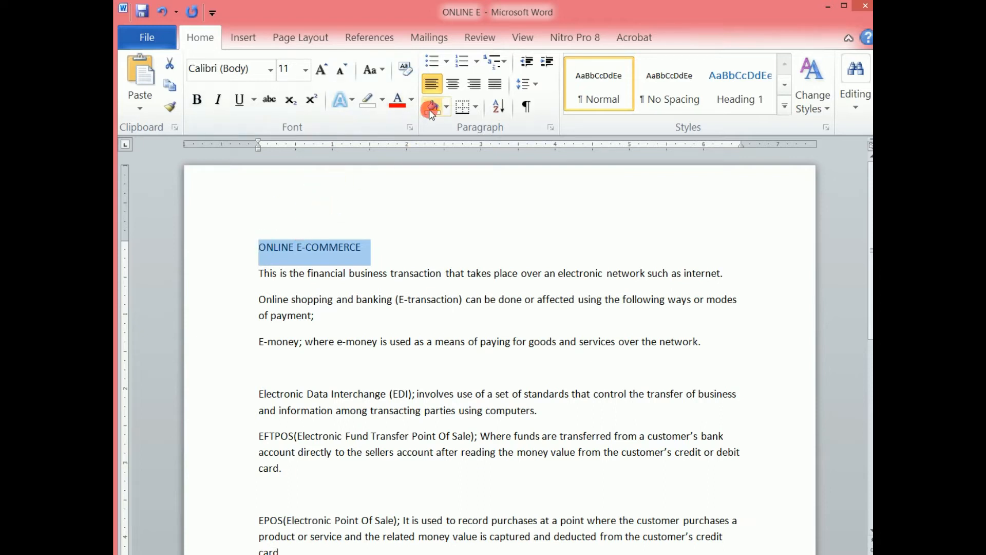
pyautogui.click(453, 84)
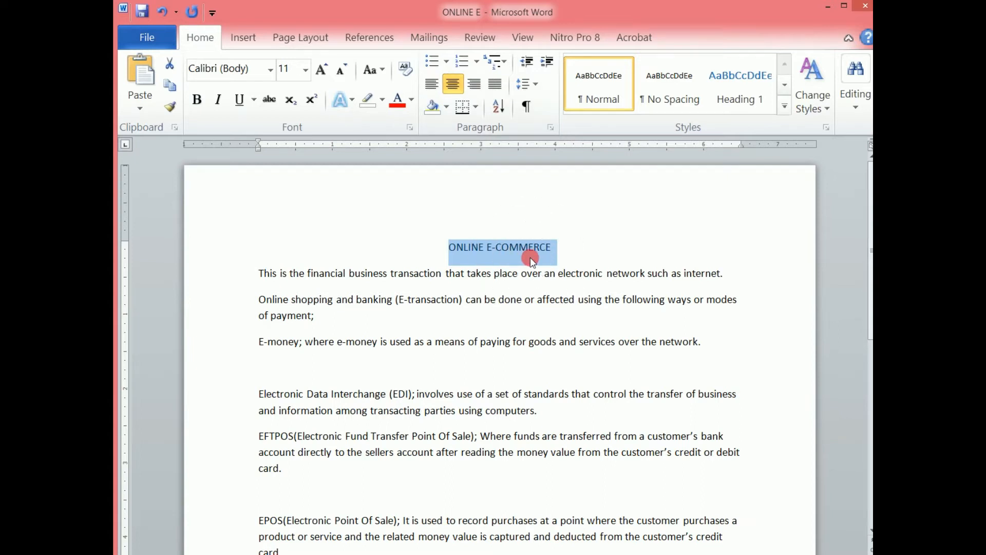
pyautogui.click(474, 86)
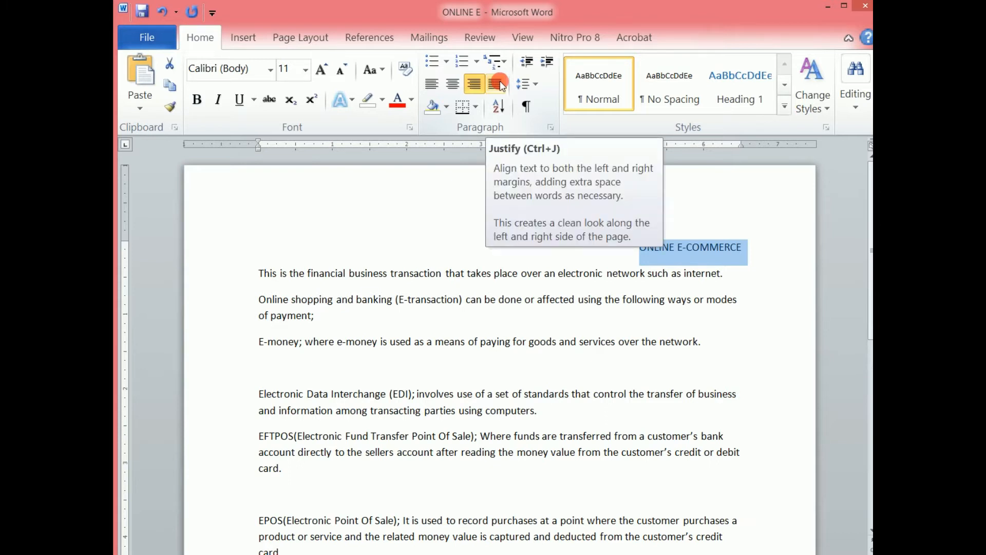
pyautogui.click(500, 85)
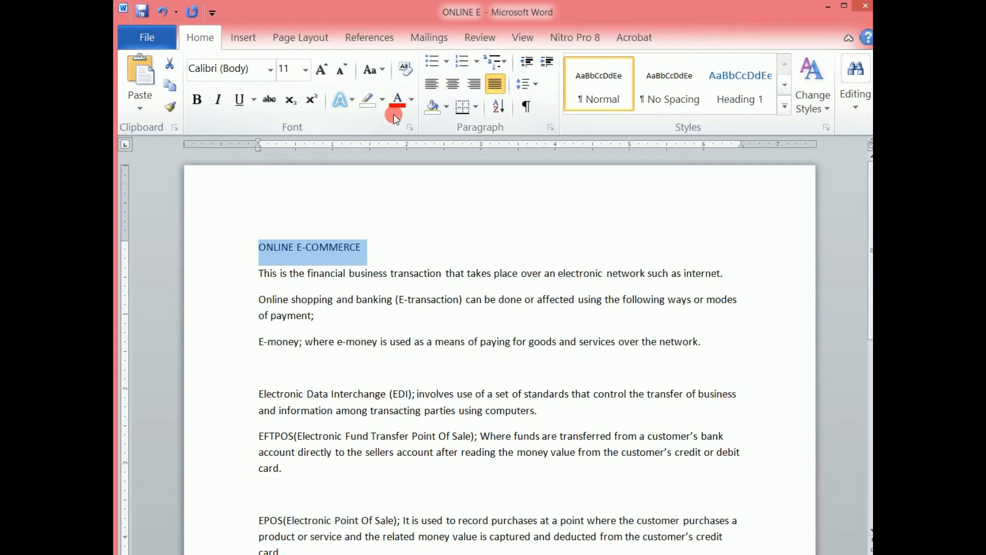
pyautogui.hotkey('ctrl', 'r')
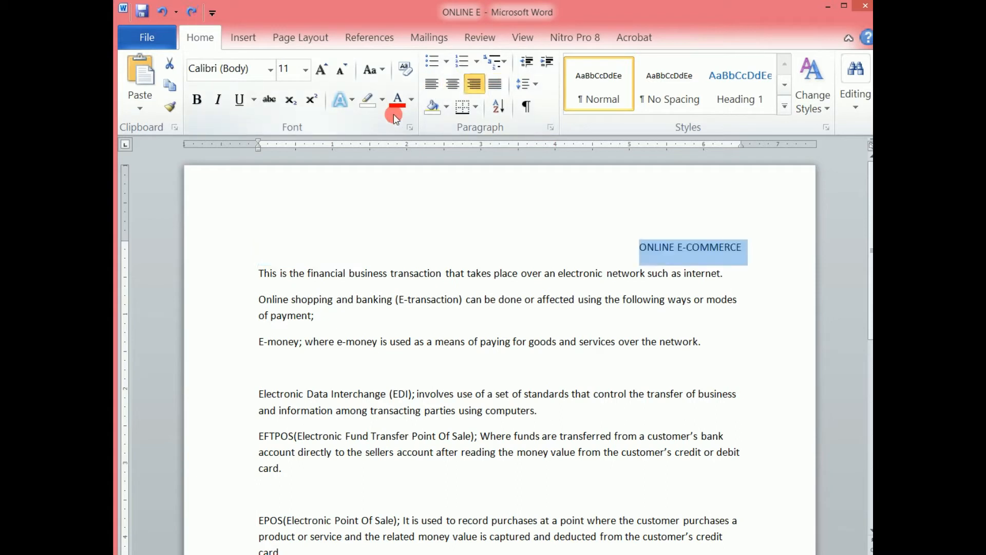
pyautogui.click(433, 85)
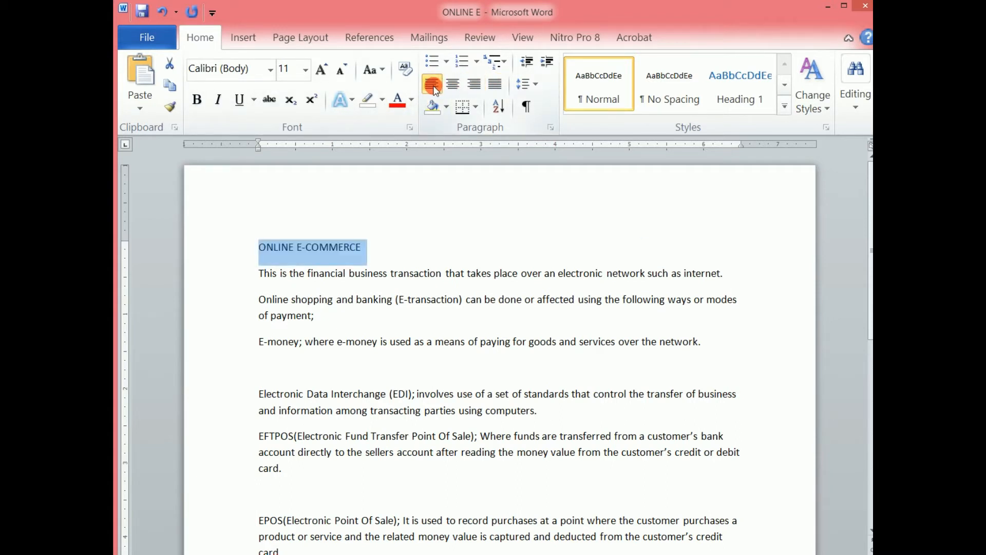
# Try justifying the body paragraphs below the heading through the EPOS paragraph, and undo the alignment
pyautogui.scroll(-3, 870, 202)
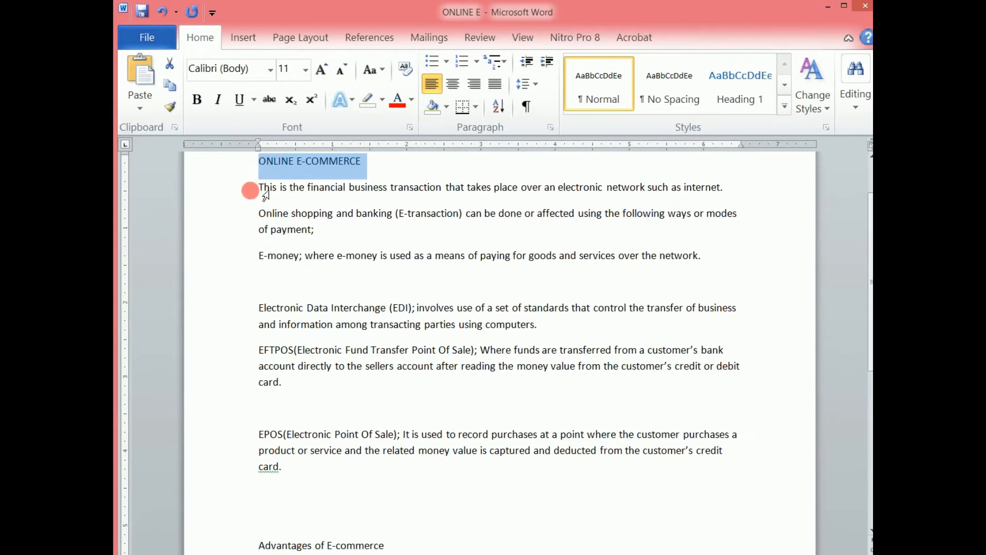
pyautogui.moveTo(260, 188); pyautogui.dragTo(755, 456)
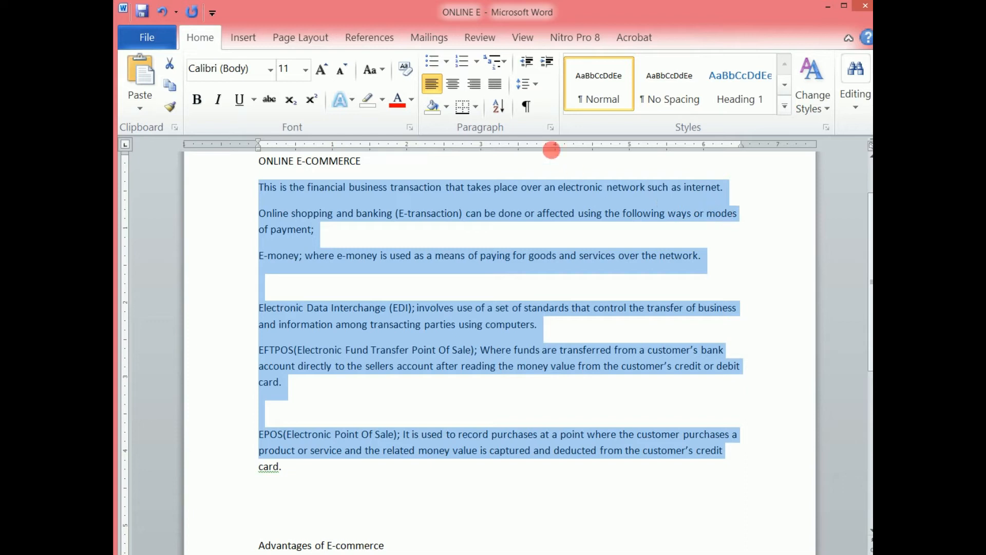
pyautogui.click(493, 84)
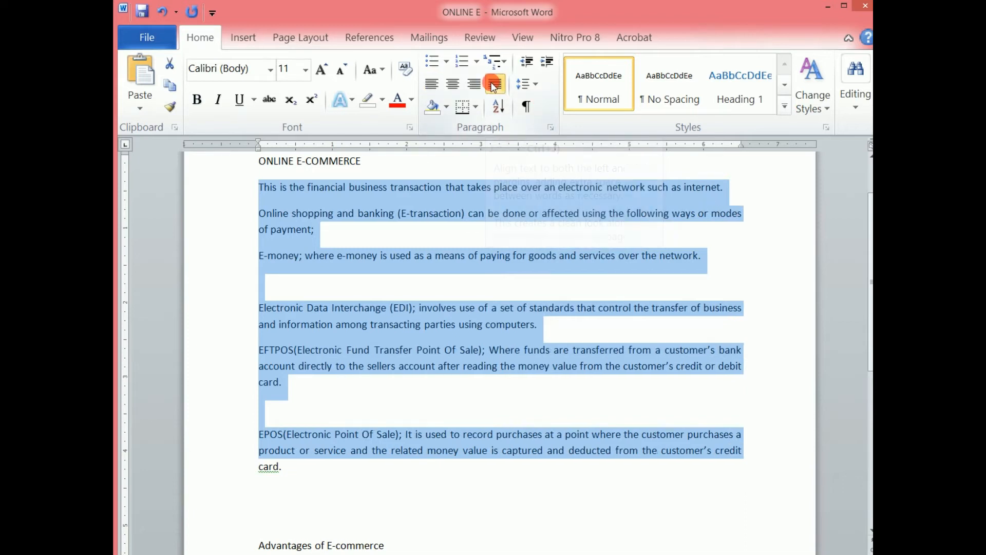
pyautogui.click(752, 214)
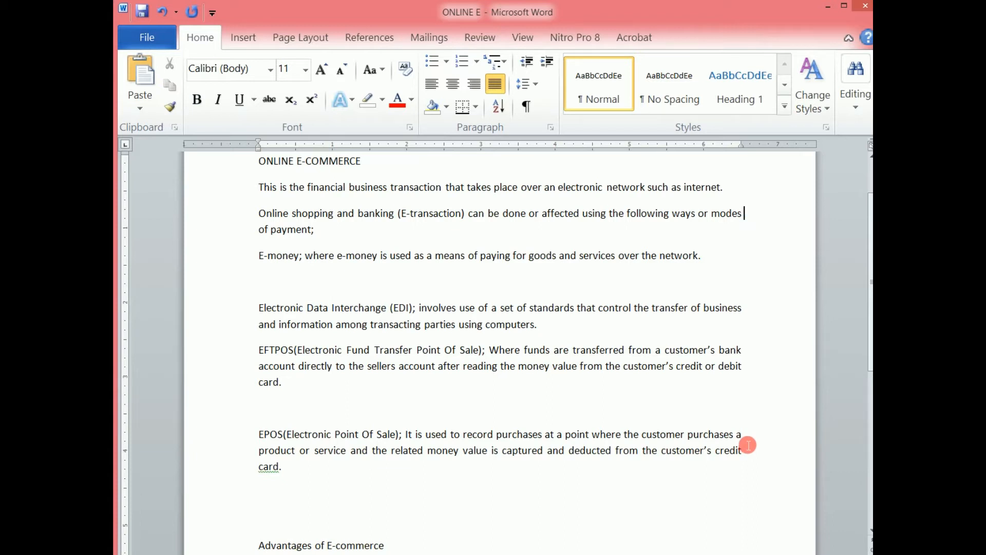
pyautogui.hotkey('ctrl', 'z')
pyautogui.click(750, 286)
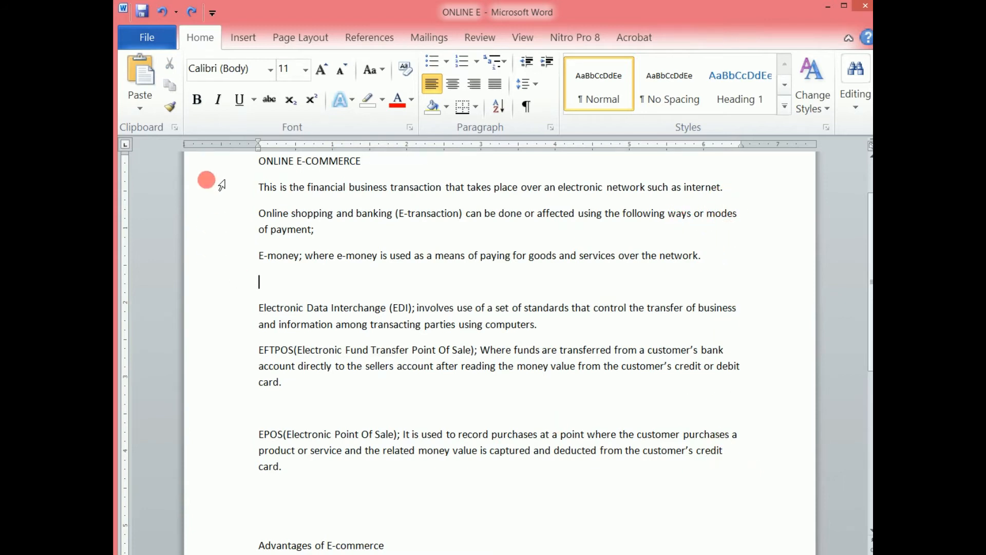
# Justify all body paragraphs from "This is the financial business transaction" through the end of the EPOS paragraph
pyautogui.moveTo(259, 186); pyautogui.dragTo(732, 469)
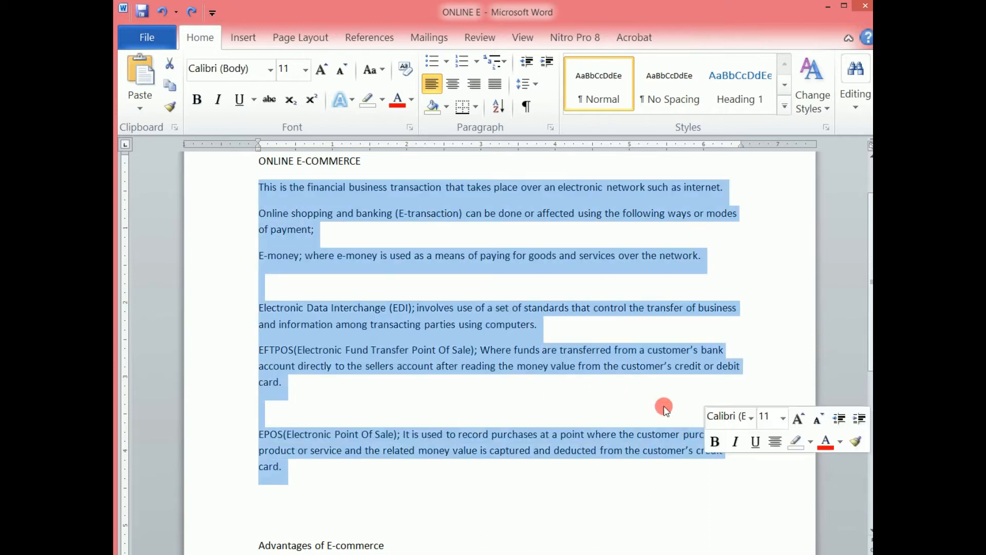
pyautogui.click(493, 86)
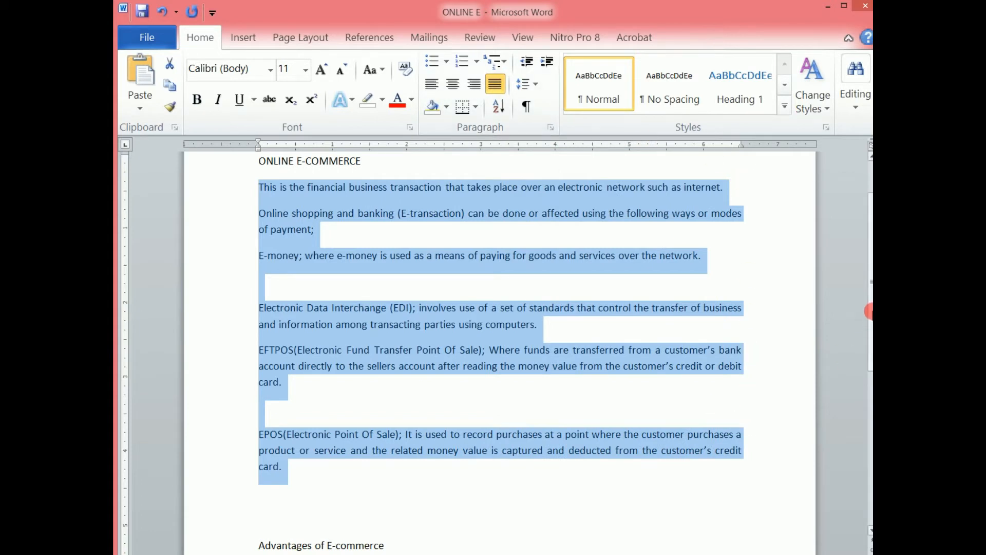
pyautogui.scroll(2, 869, 282)
pyautogui.moveTo(868, 282); pyautogui.dragTo(869, 270)
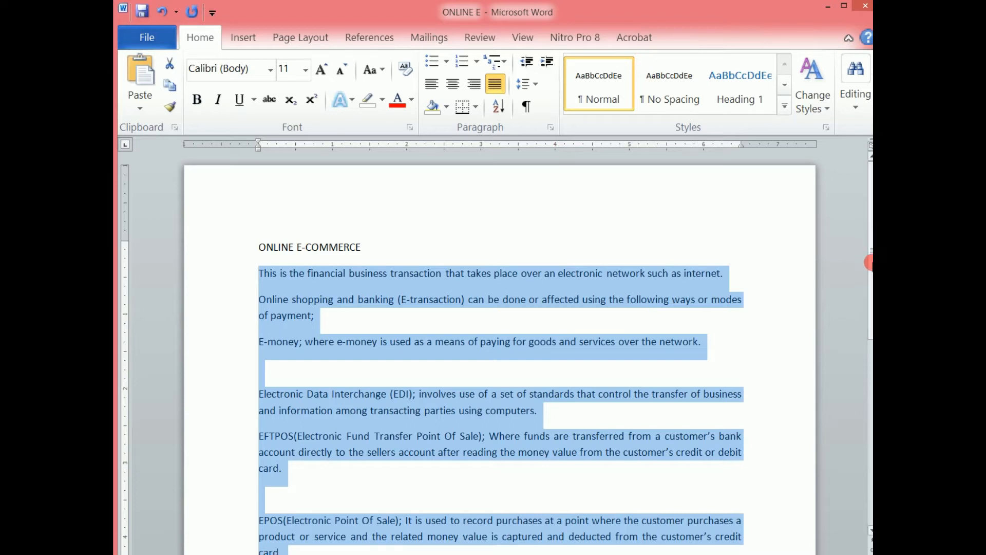
pyautogui.moveTo(872, 246); pyautogui.dragTo(870, 262)
# Turn the lines under "Advantages of E-commerce" into a left-aligned bulleted list using the multicoloured bullet
pyautogui.moveTo(864, 221); pyautogui.dragTo(858, 359)
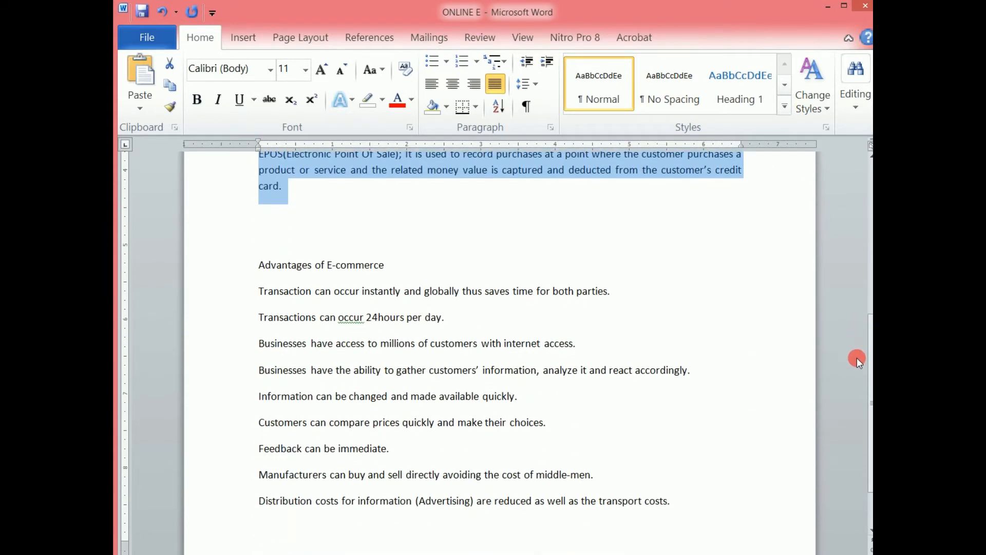
pyautogui.moveTo(267, 298); pyautogui.dragTo(705, 514)
pyautogui.hotkey('ctrl', 'l')
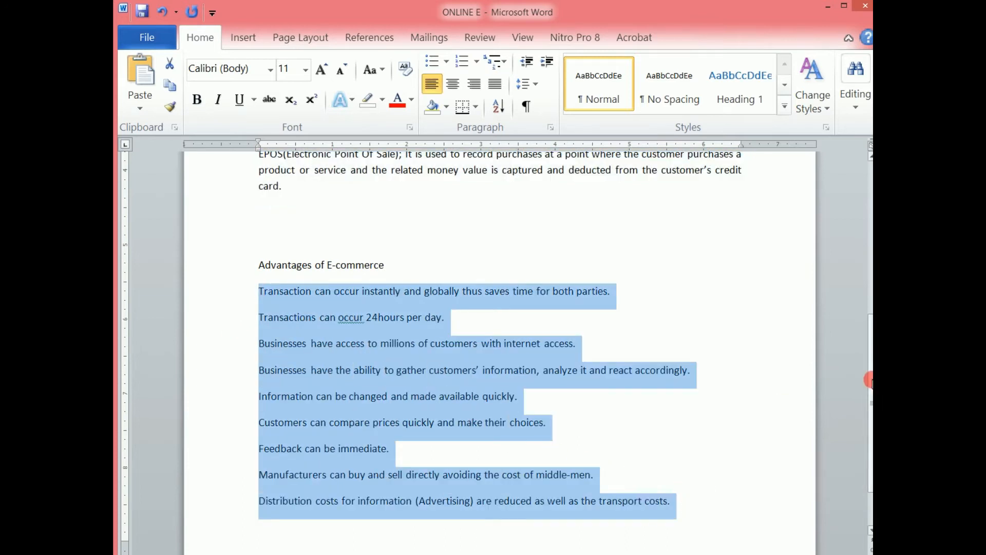
pyautogui.moveTo(868, 383); pyautogui.dragTo(868, 295)
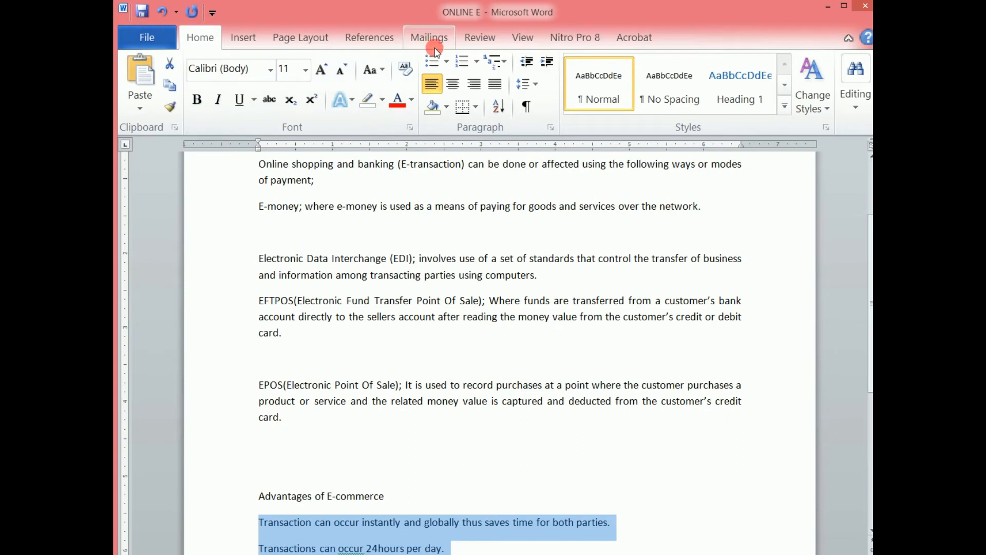
pyautogui.click(447, 63)
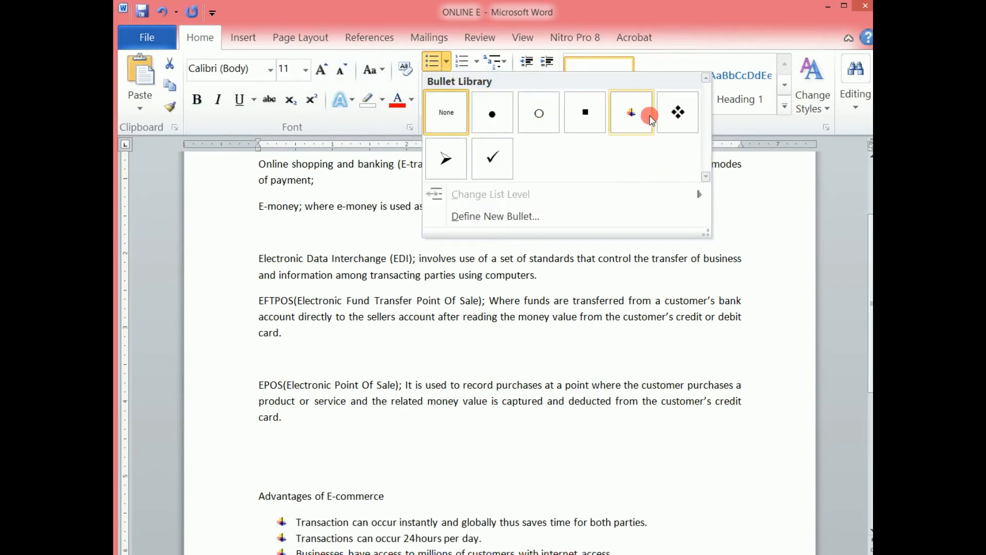
pyautogui.click(621, 126)
# Change the bullets of the advantages list to the four-diamond symbol
pyautogui.moveTo(868, 231); pyautogui.dragTo(868, 332)
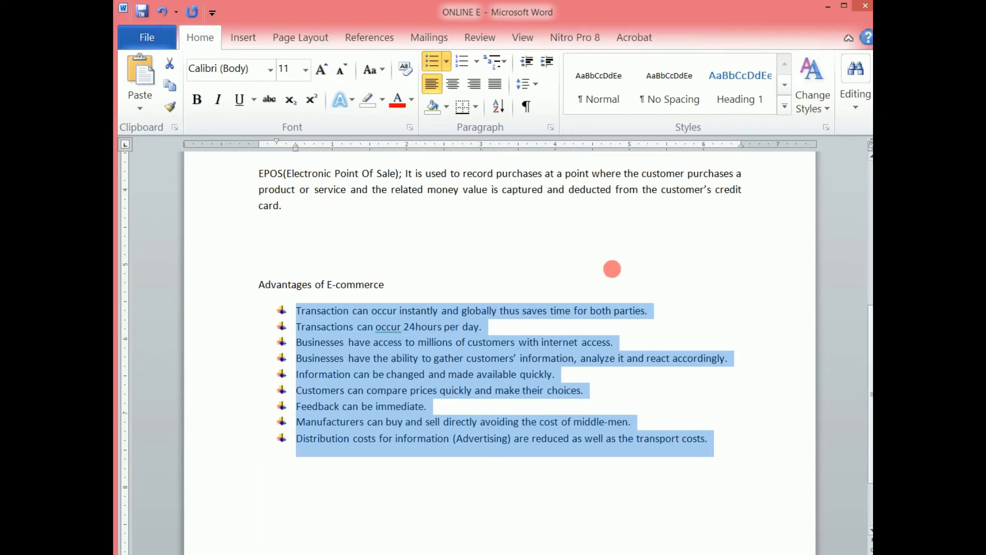
pyautogui.click(447, 59)
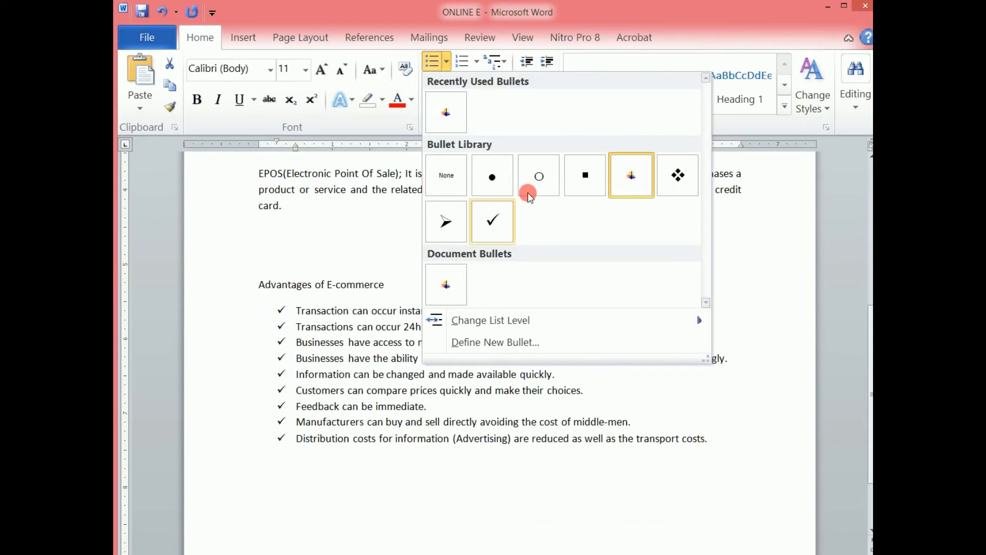
pyautogui.click(690, 182)
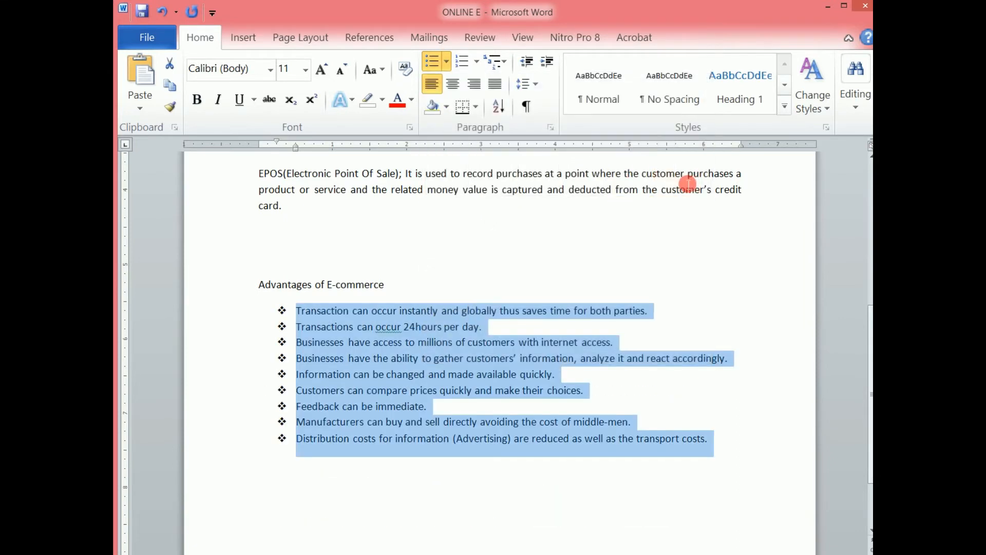
# Convert the advantages list to a numbered list in the 1., 2., 3. format
pyautogui.click(477, 62)
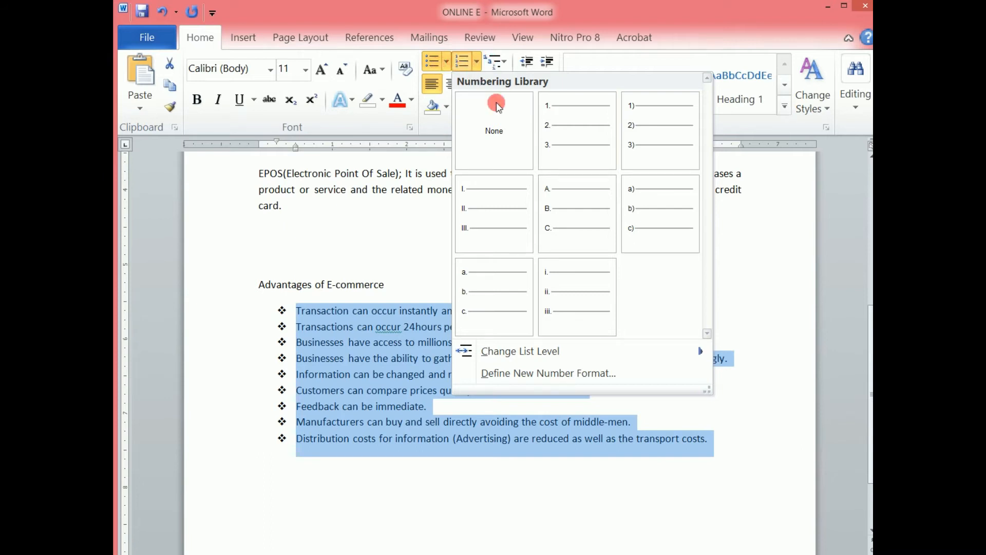
pyautogui.click(565, 156)
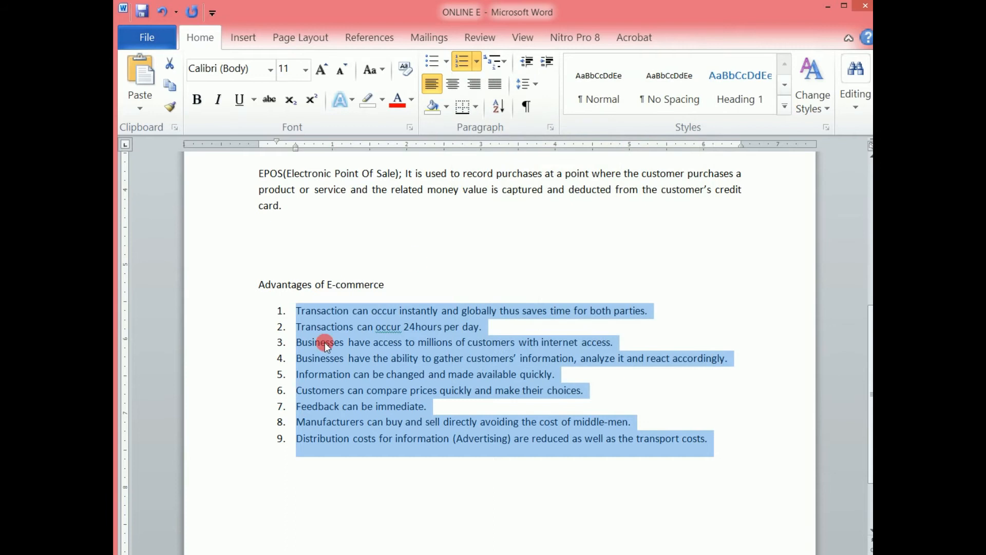
# Look through the multilevel list formats available for the numbered advantages list without applying one
pyautogui.click(503, 63)
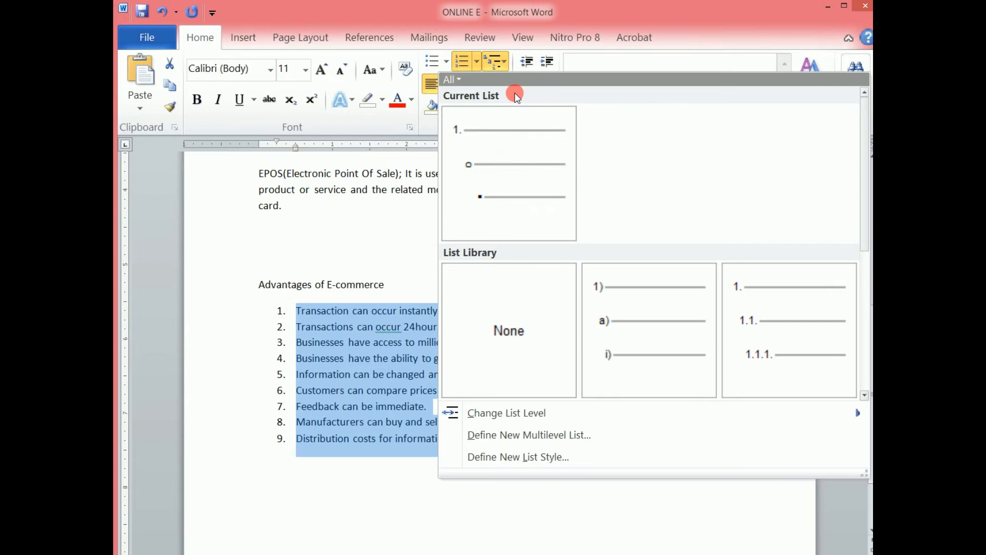
pyautogui.moveTo(488, 145)
pyautogui.moveTo(639, 282)
pyautogui.click(404, 249)
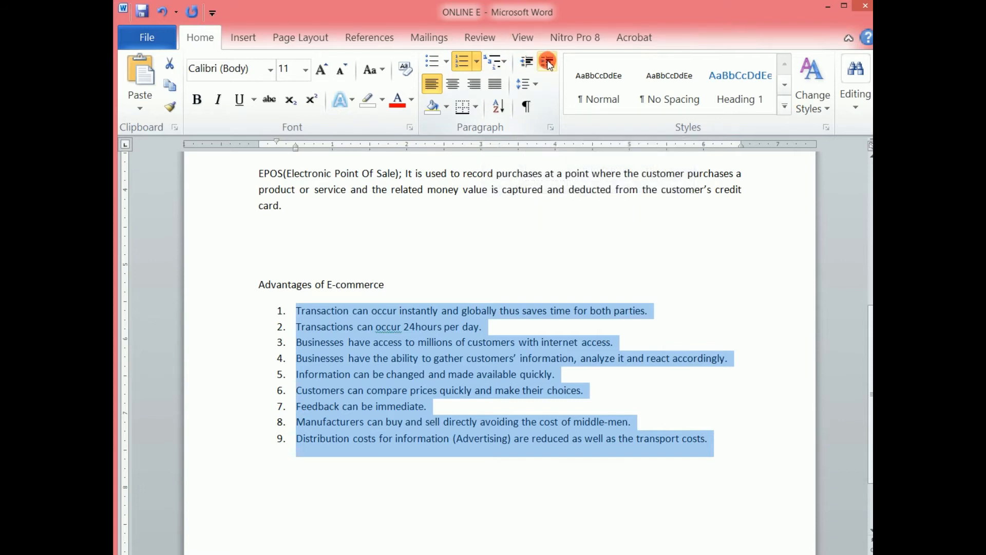
# Try a larger indent on the numbered advantages list, and decrease it until the numbers sit at the left margin
pyautogui.click(527, 64)
pyautogui.click(546, 62)
pyautogui.click(546, 62)
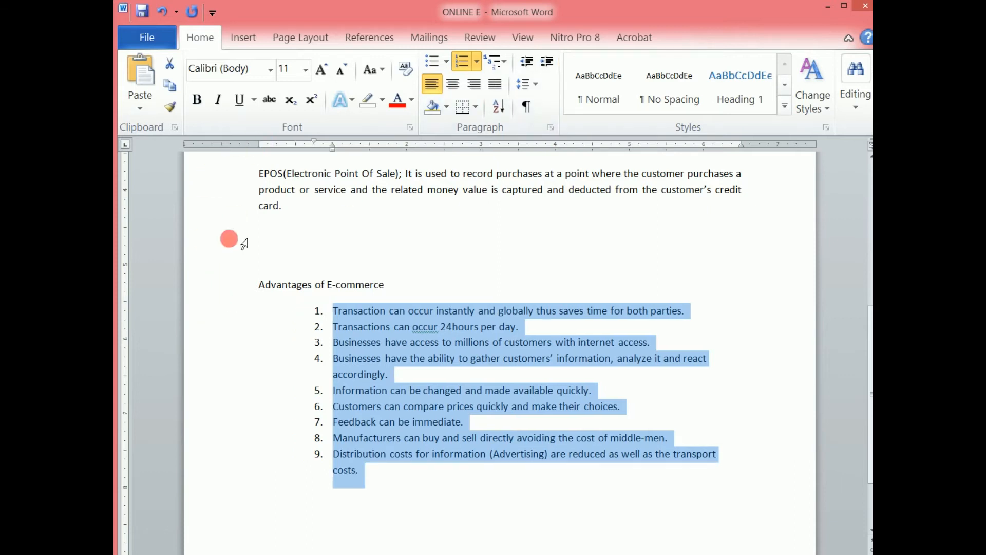
pyautogui.click(525, 63)
pyautogui.click(525, 64)
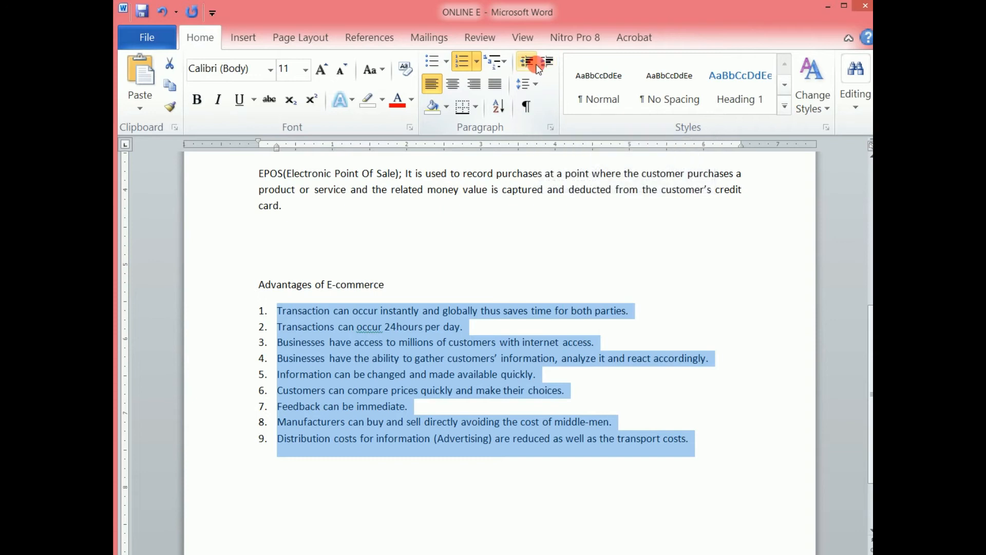
# Increase the left indent of the EPOS paragraph by several levels
pyautogui.moveTo(268, 177); pyautogui.dragTo(277, 211)
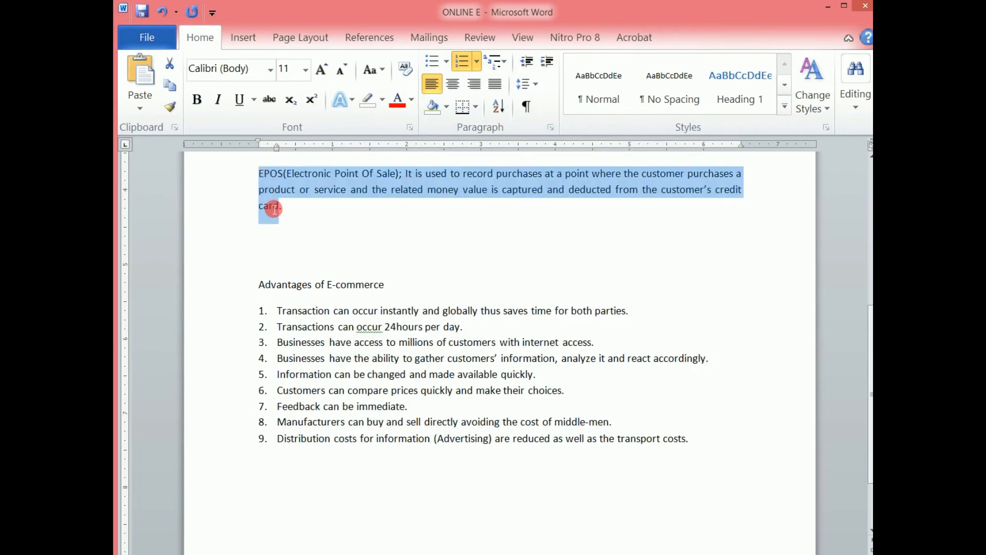
pyautogui.click(547, 63)
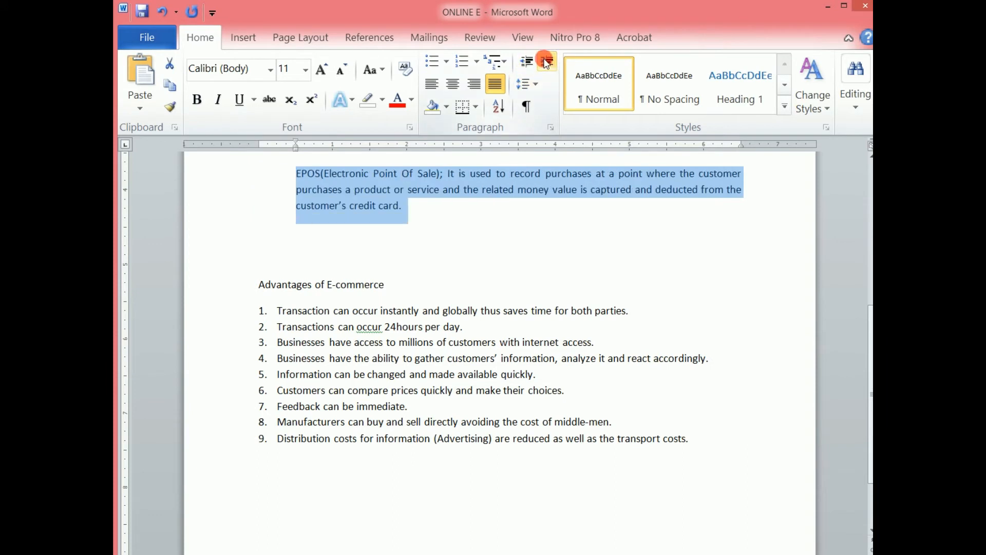
pyautogui.click(546, 63)
pyautogui.click(547, 63)
pyautogui.click(547, 63)
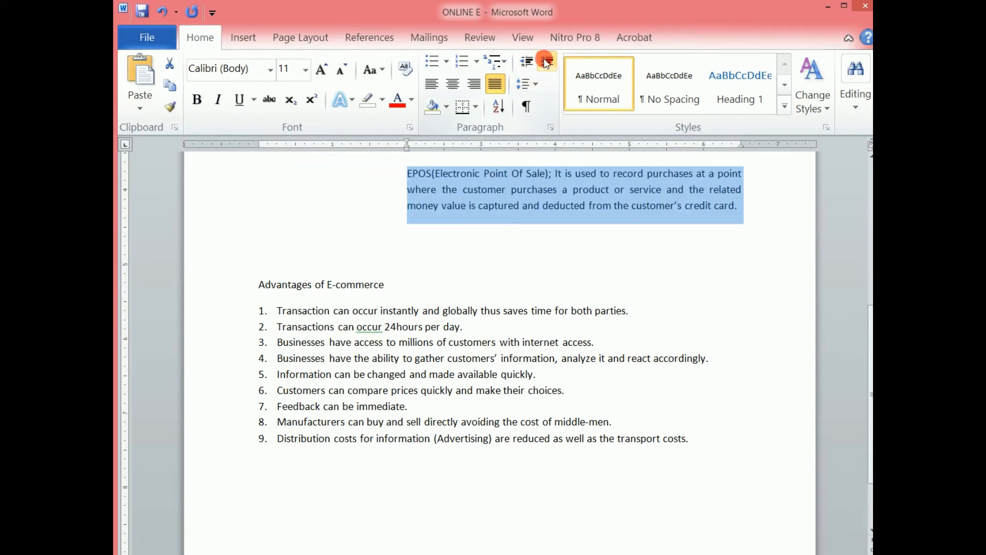
pyautogui.click(547, 62)
# Decrease the EPOS paragraph's indent level by level until it is back at the left margin
pyautogui.click(526, 62)
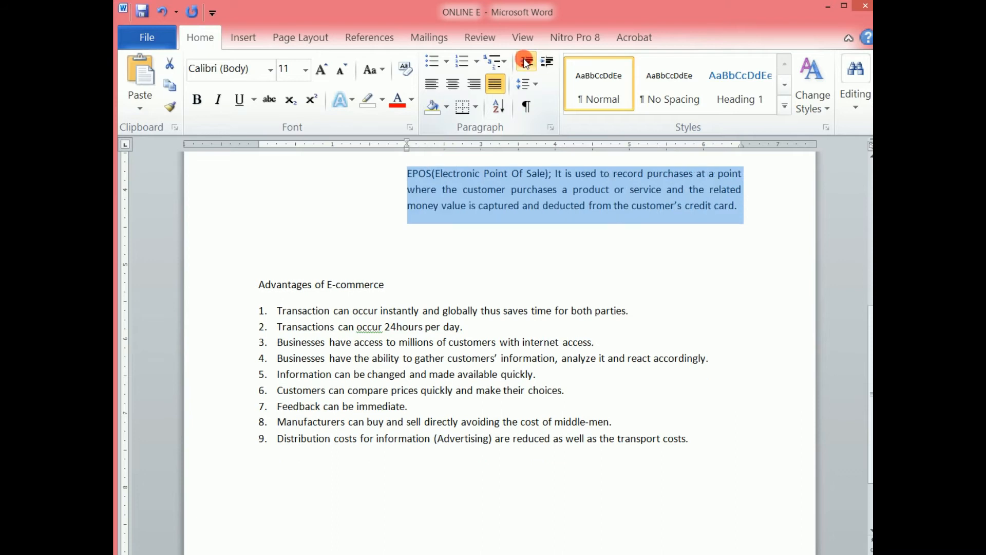
pyautogui.click(526, 62)
pyautogui.click(526, 62)
pyautogui.click(527, 62)
pyautogui.click(526, 62)
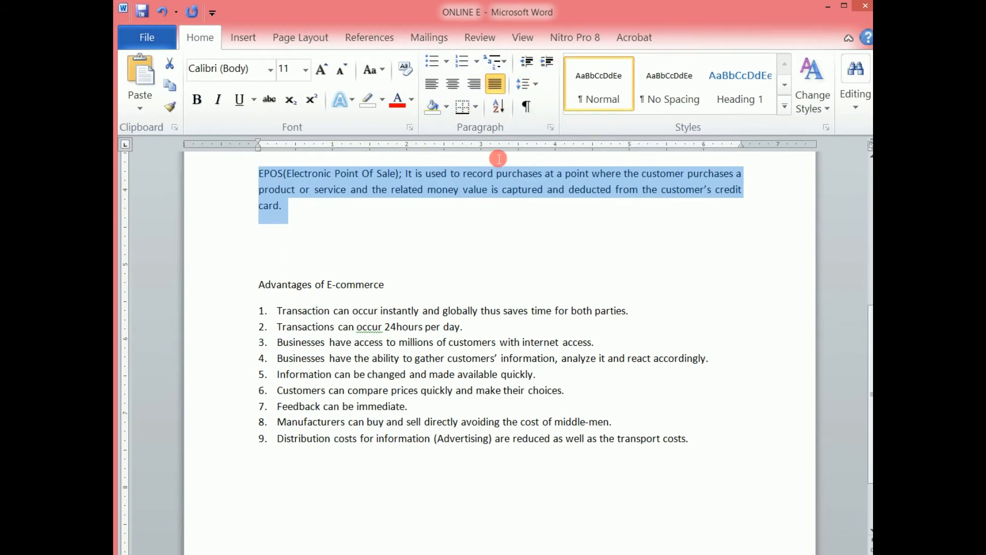
# Apply a red text highlight to the whole EPOS paragraph
pyautogui.click(446, 106)
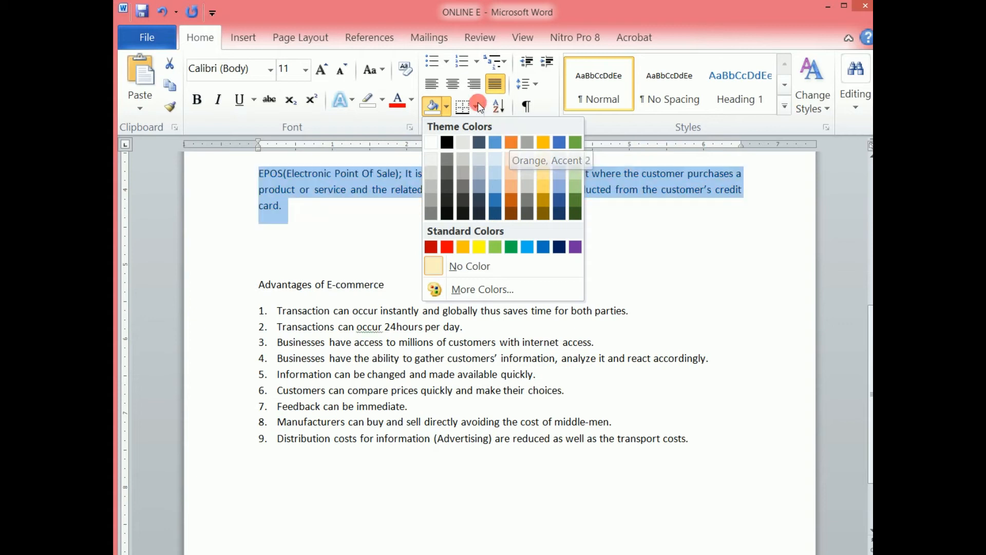
pyautogui.click(399, 7)
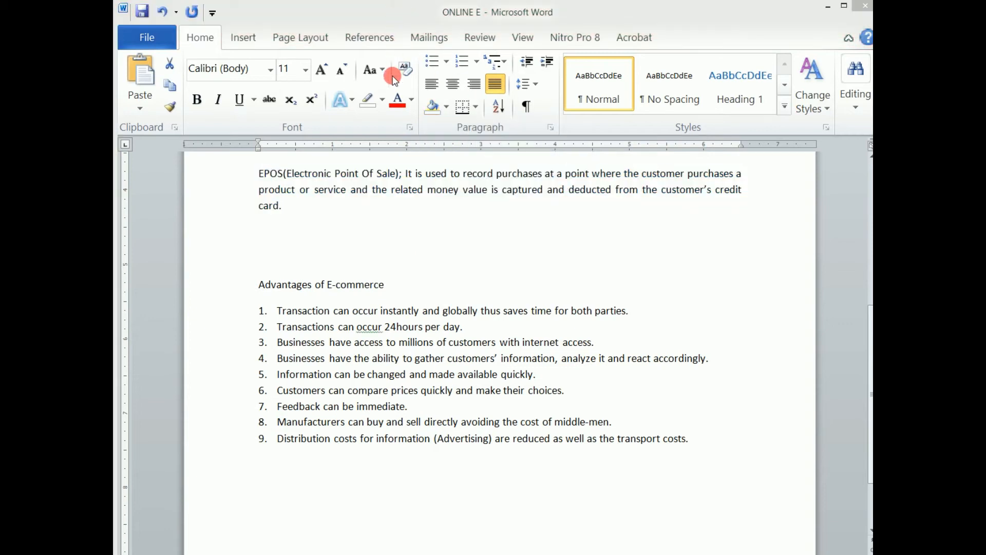
pyautogui.tripleClick(341, 154)
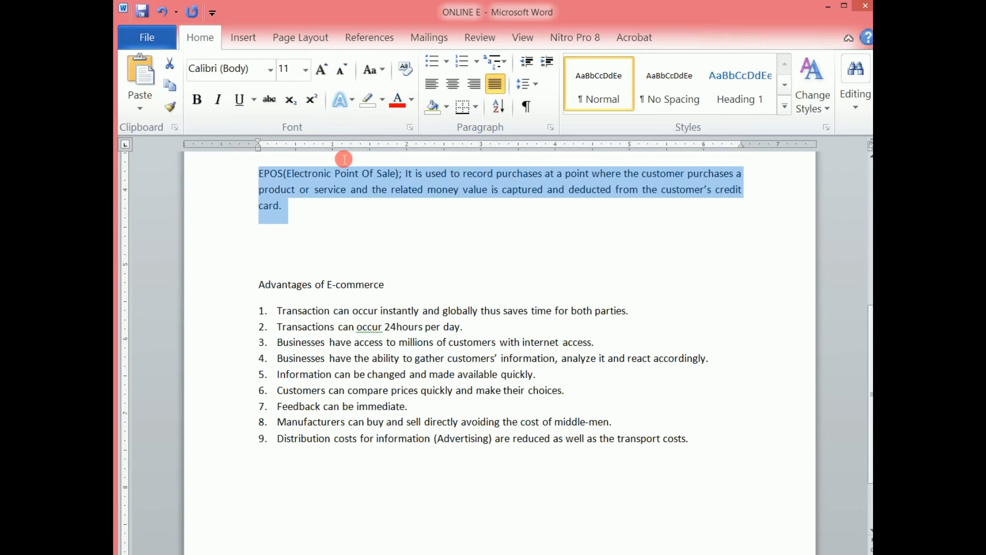
pyautogui.click(370, 101)
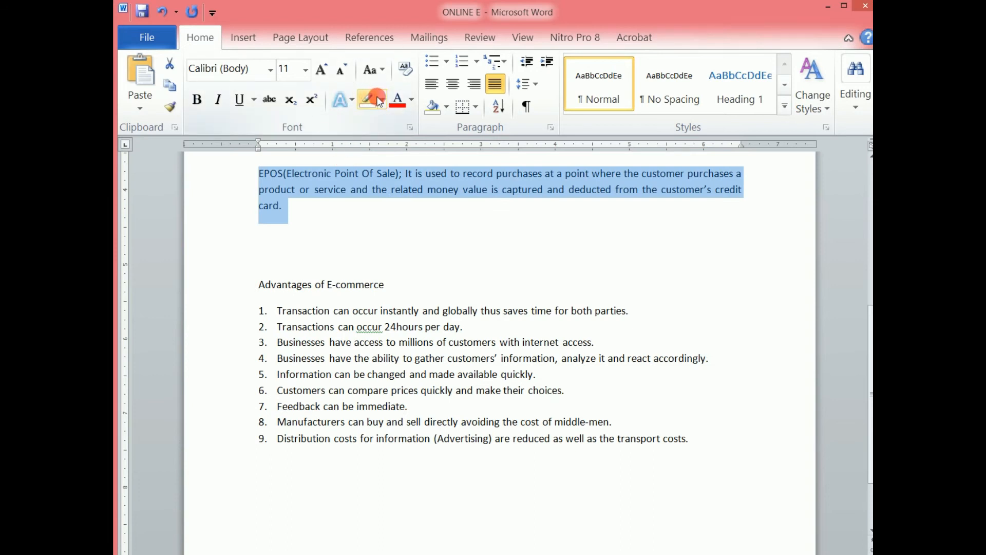
pyautogui.click(384, 100)
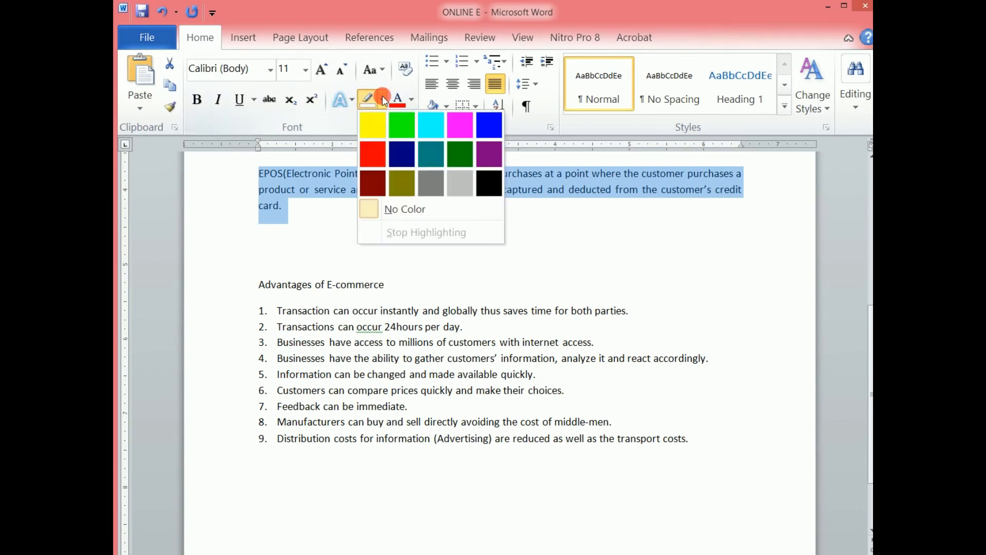
pyautogui.click(378, 153)
# Apply red paragraph shading to the first four numbered items under Advantages of E-commerce
pyautogui.moveTo(259, 288); pyautogui.dragTo(713, 360)
pyautogui.click(260, 326)
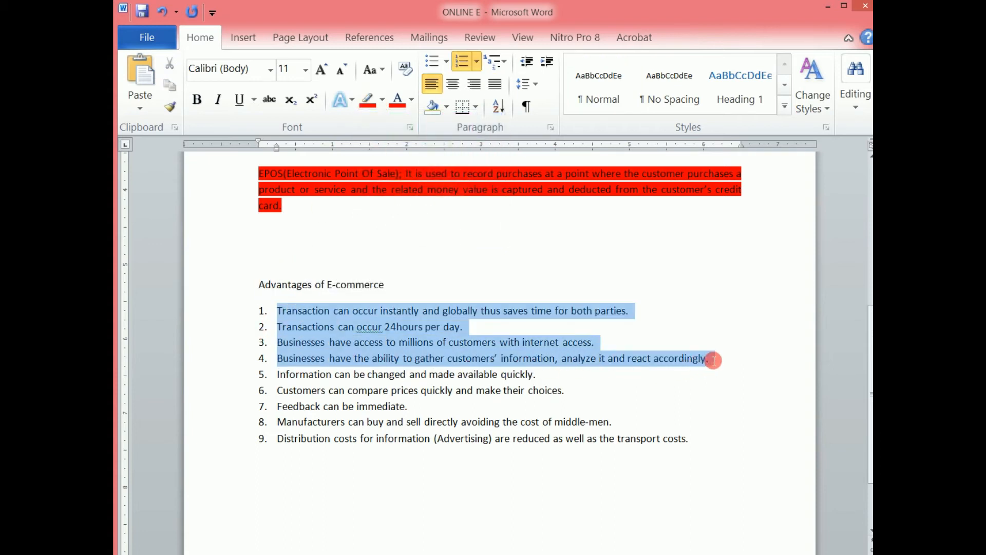
pyautogui.click(446, 107)
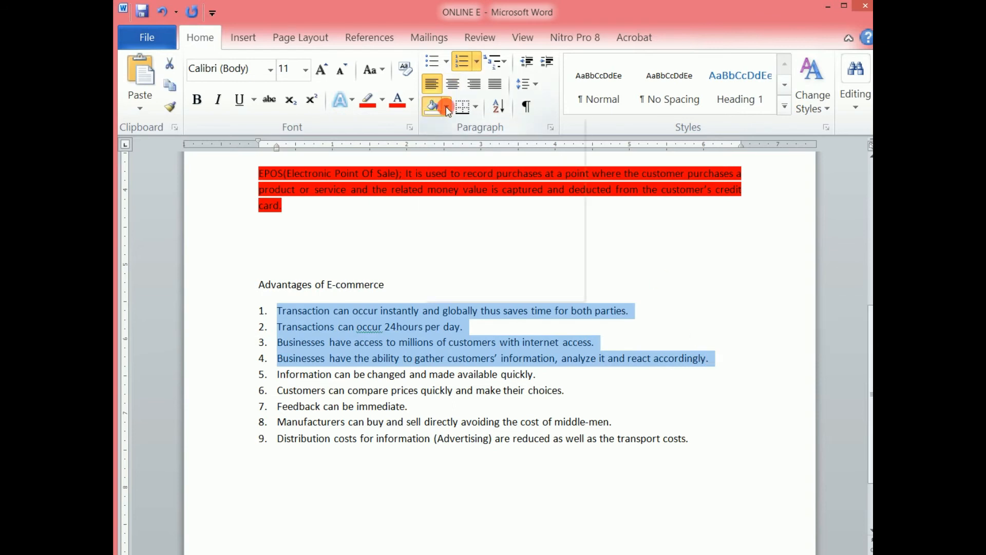
pyautogui.click(448, 242)
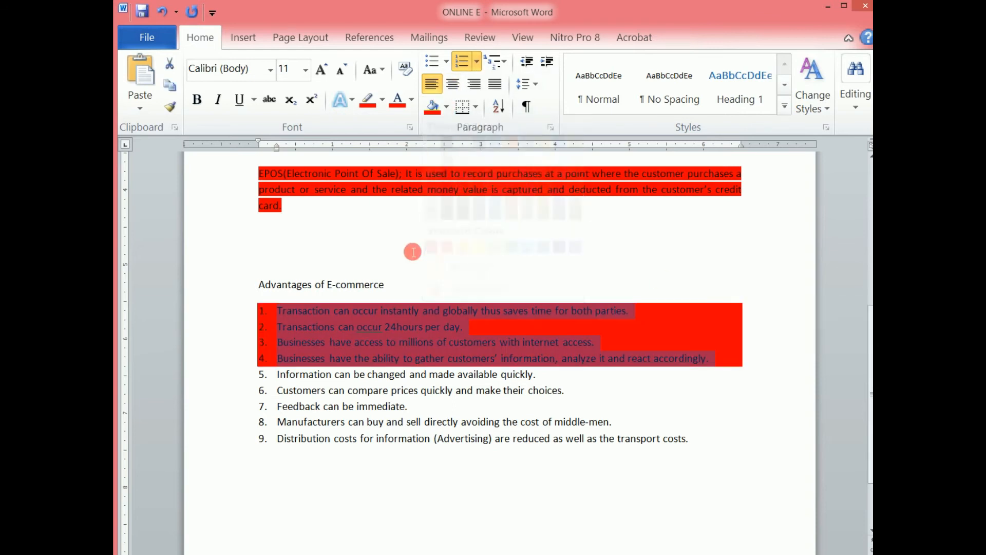
pyautogui.click(480, 325)
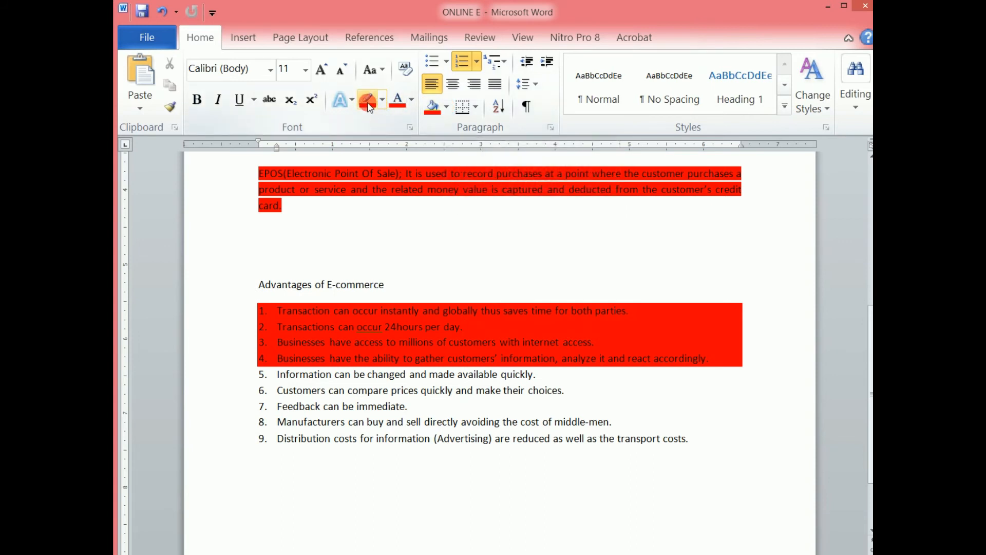
pyautogui.click(436, 107)
pyautogui.click(431, 114)
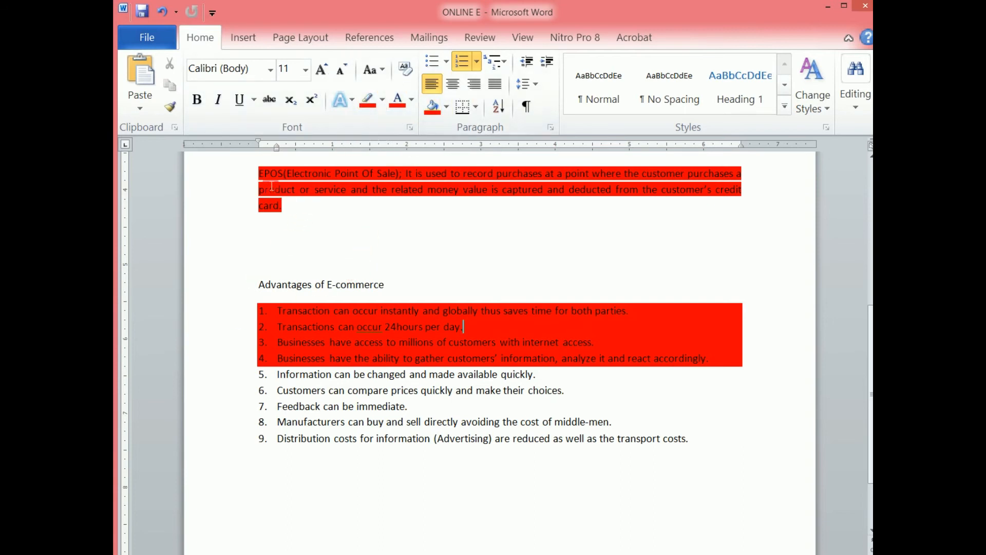
# Add a bottom border to the EPOS paragraph, and extend it to All Borders
pyautogui.moveTo(259, 174); pyautogui.dragTo(318, 206)
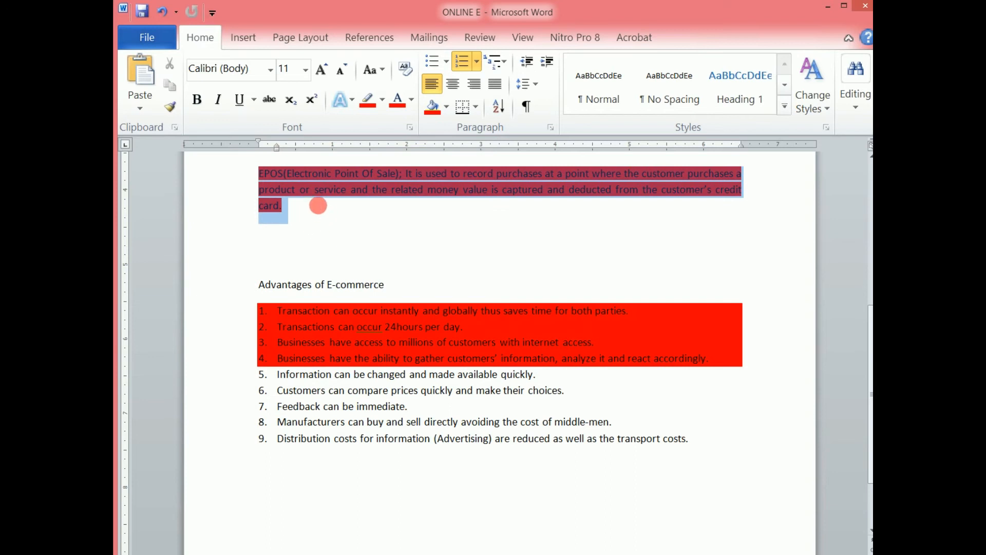
pyautogui.click(474, 112)
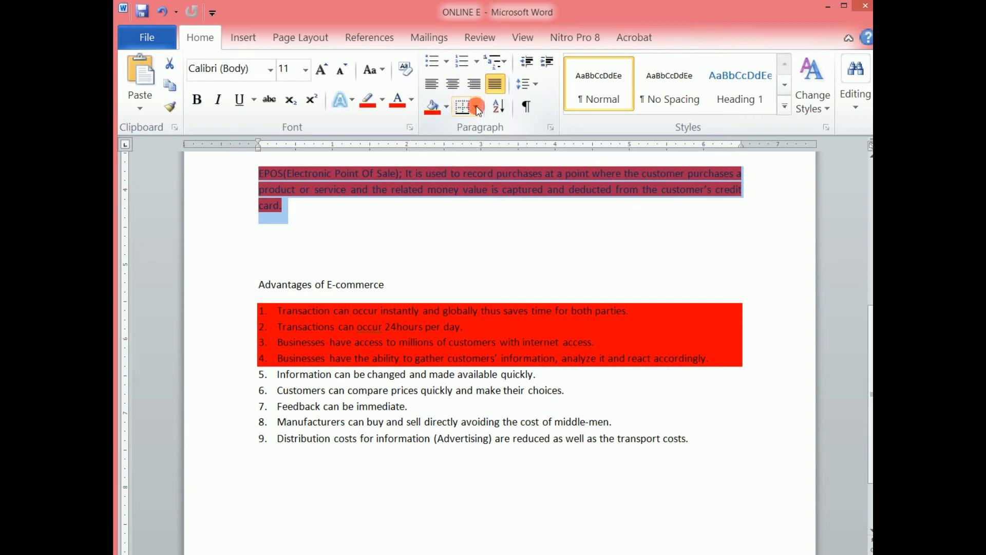
pyautogui.click(477, 108)
pyautogui.click(465, 130)
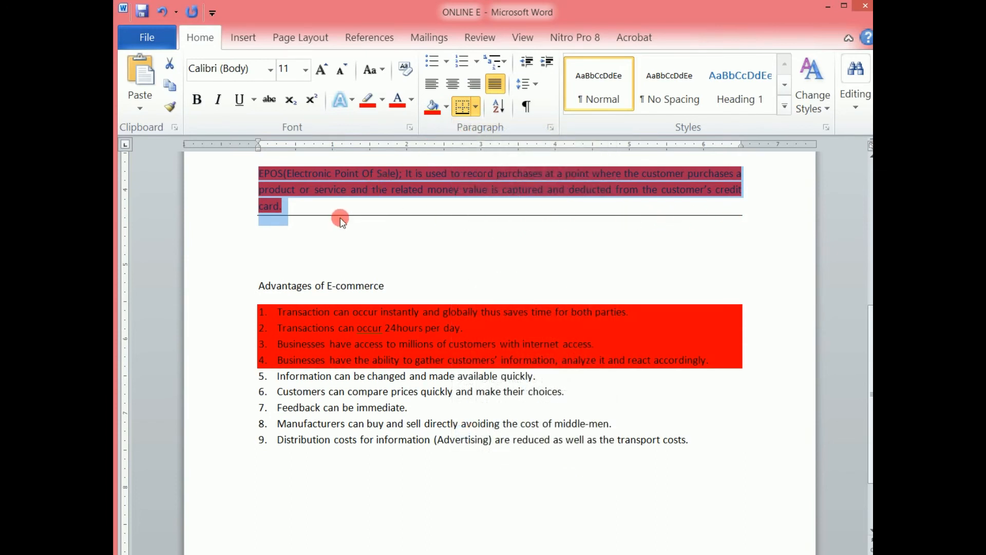
pyautogui.click(476, 106)
pyautogui.click(471, 241)
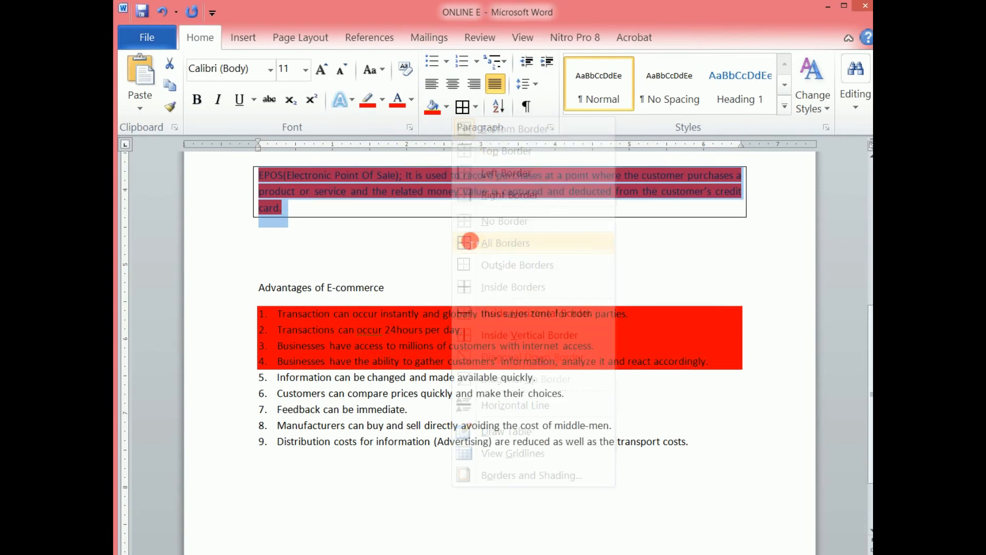
pyautogui.click(663, 262)
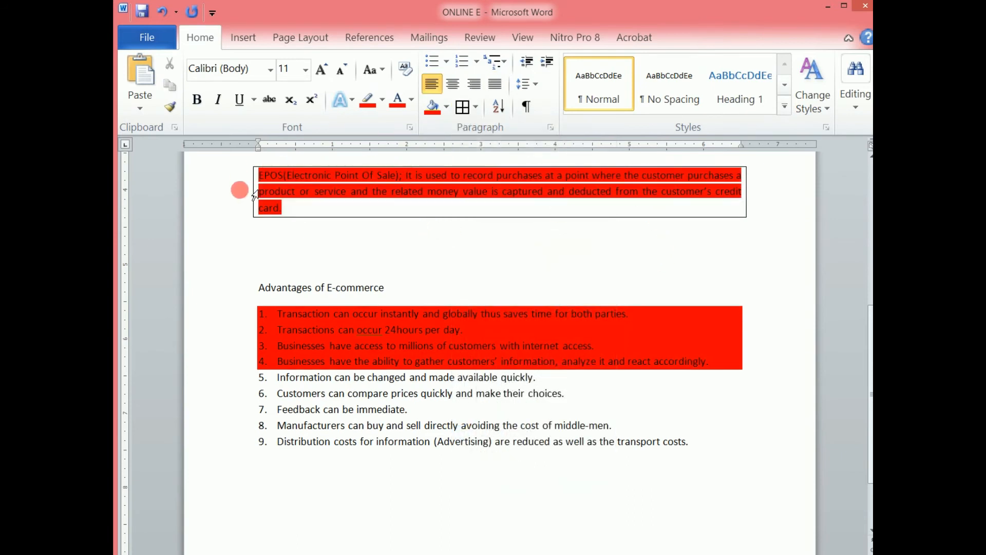
# Remove every border from the EPOS paragraph with the No Border option
pyautogui.moveTo(240, 176); pyautogui.dragTo(240, 210)
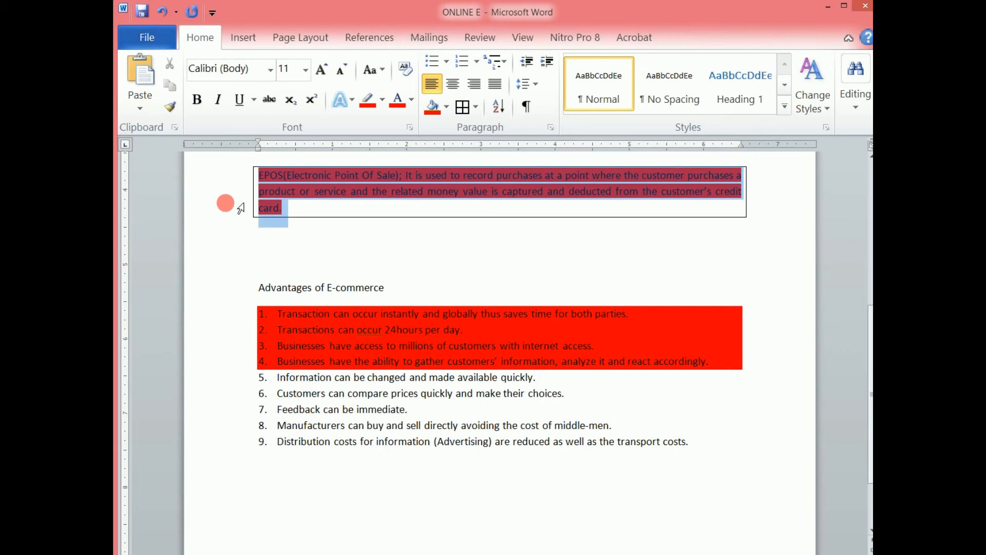
pyautogui.click(476, 107)
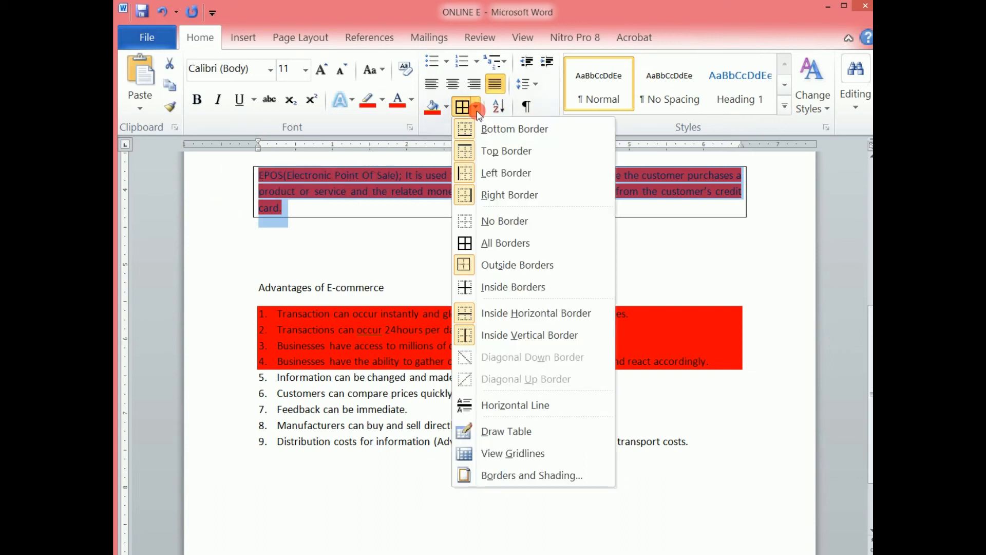
pyautogui.click(485, 221)
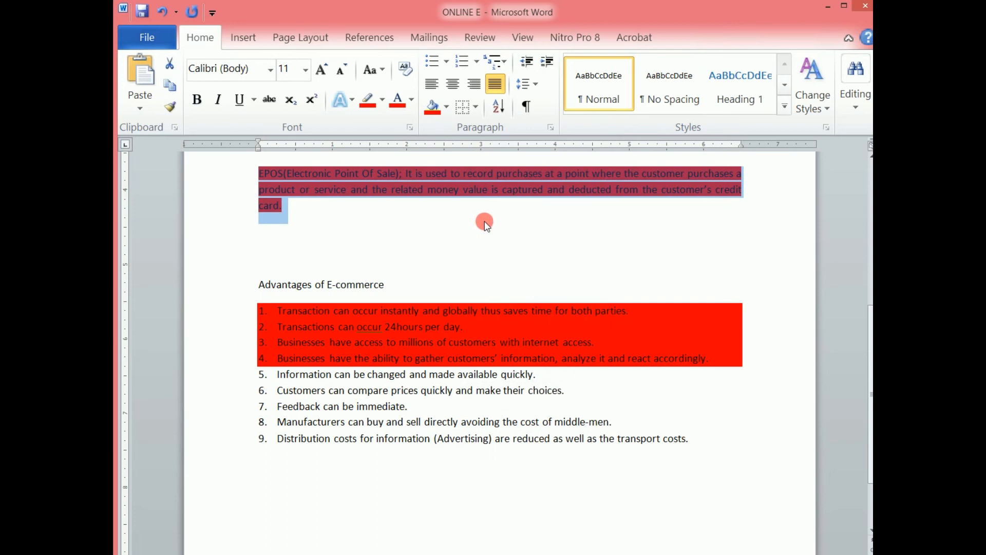
pyautogui.click(703, 310)
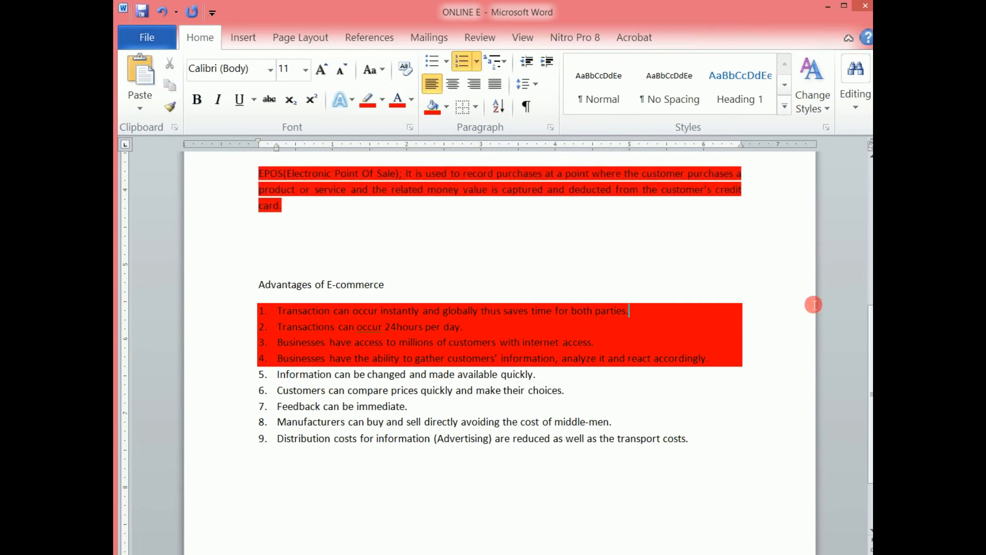
# Enter four first names as separate paragraphs in non-alphabetical order below the numbered advantages list
pyautogui.moveTo(869, 370); pyautogui.dragTo(870, 410)
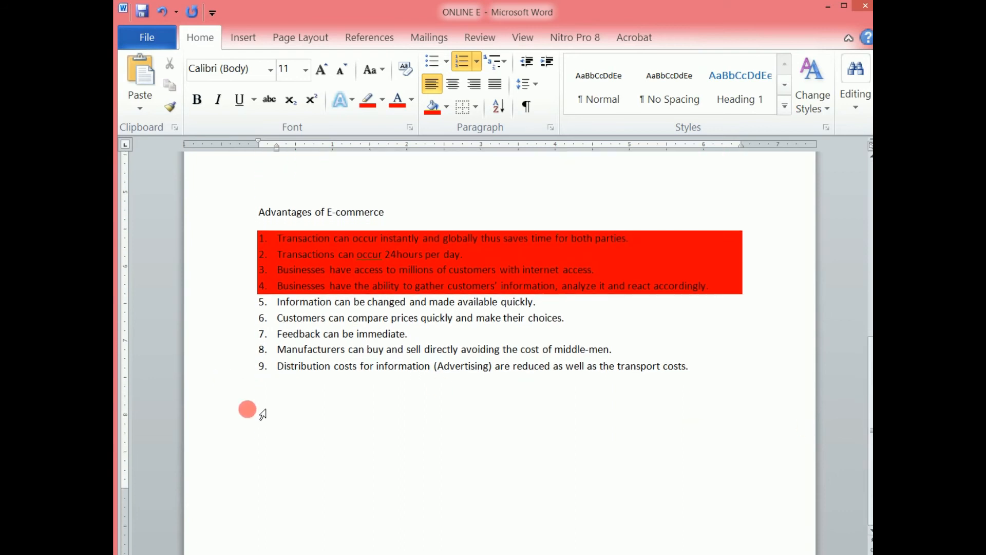
pyautogui.click(746, 391)
pyautogui.press('Return')
pyautogui.press('Return')
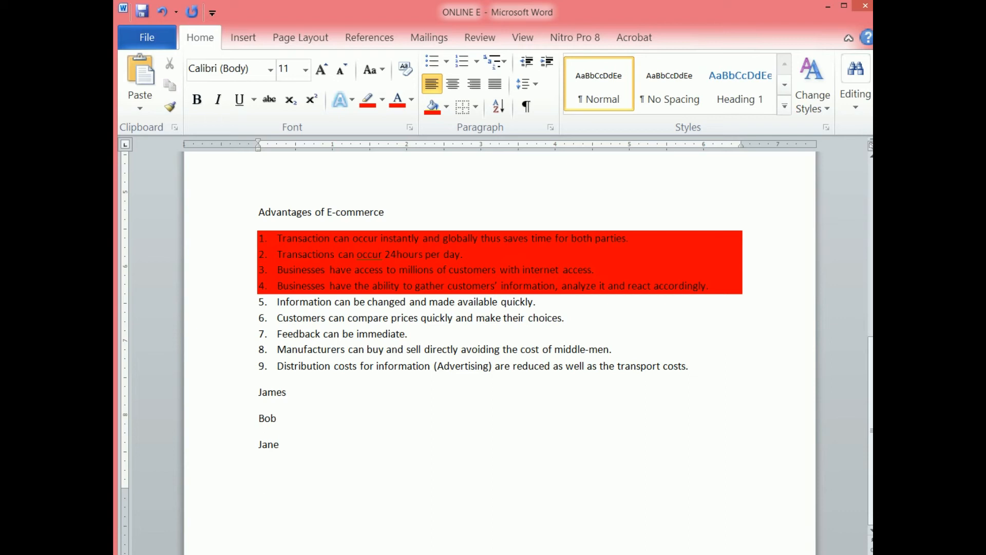
pyautogui.press('Return')
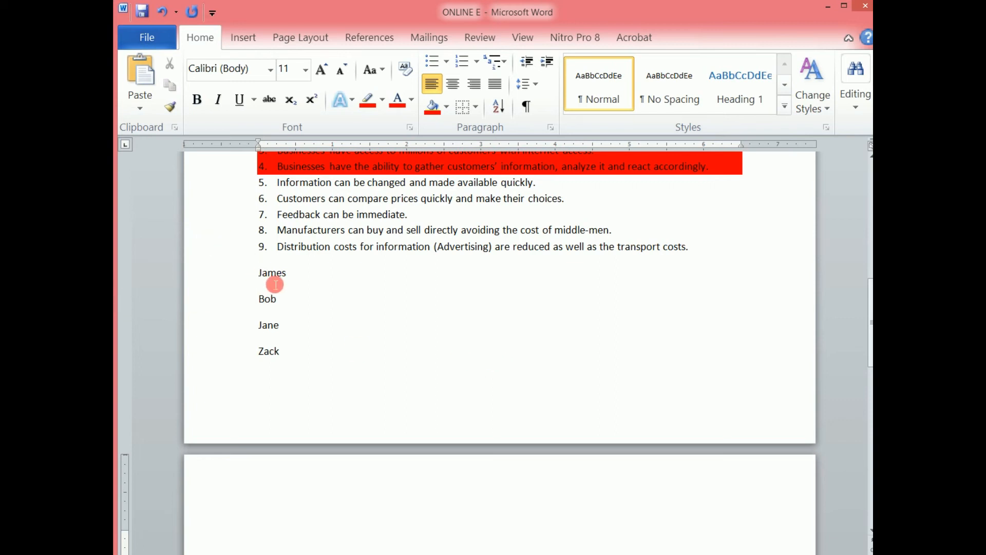
# Sort the four name paragraphs as text in ascending order, with no header row
pyautogui.moveTo(268, 277); pyautogui.dragTo(291, 356)
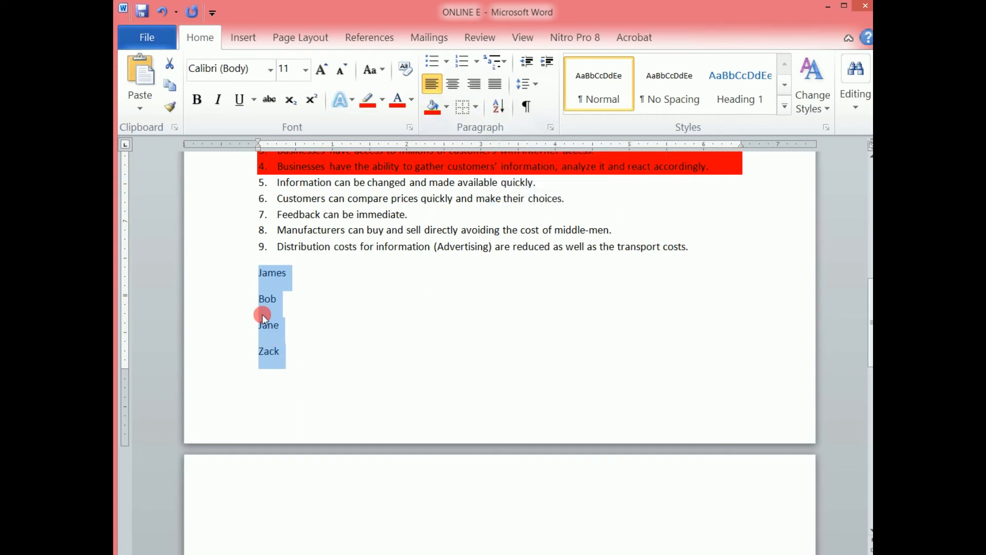
pyautogui.click(499, 107)
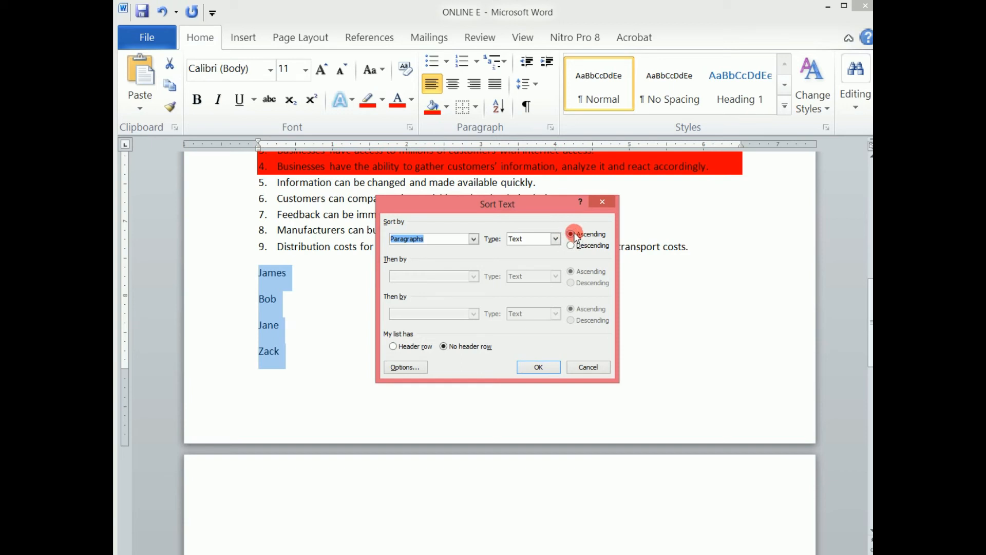
pyautogui.click(538, 366)
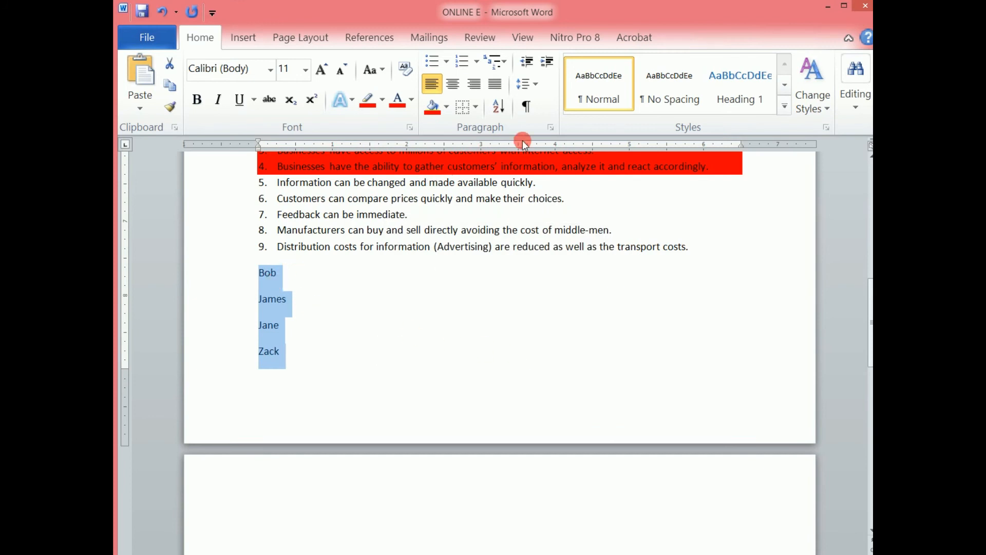
# Sort the four name paragraphs as text in descending order, with no header row
pyautogui.click(498, 106)
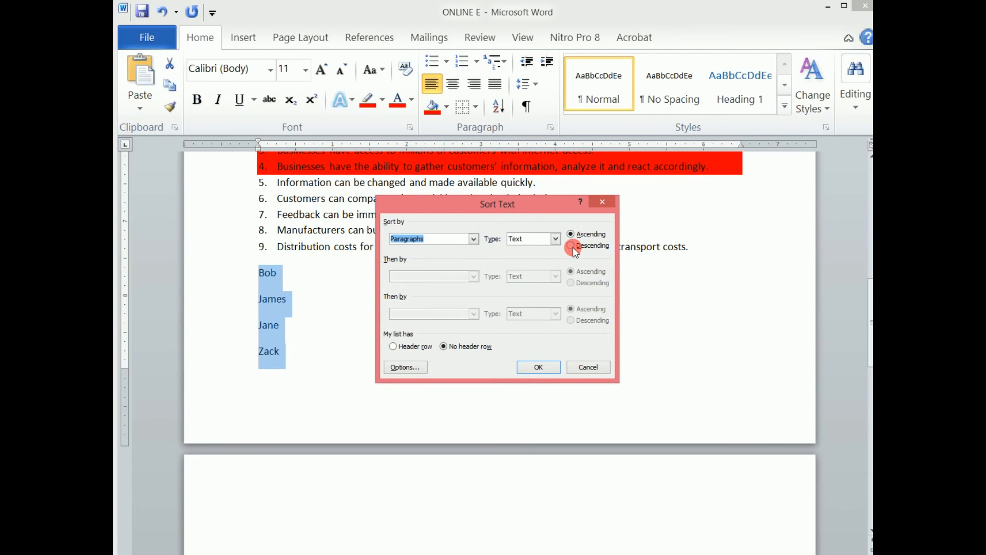
pyautogui.click(571, 246)
pyautogui.click(540, 365)
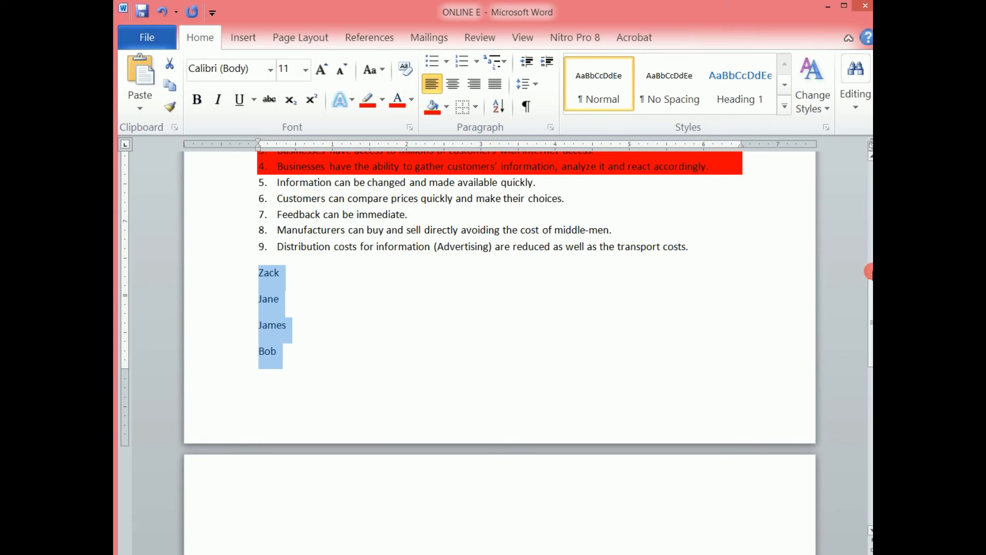
# Show paragraph marks and other hidden formatting symbols, and examine them up to the start of the document
pyautogui.moveTo(868, 290); pyautogui.dragTo(869, 261)
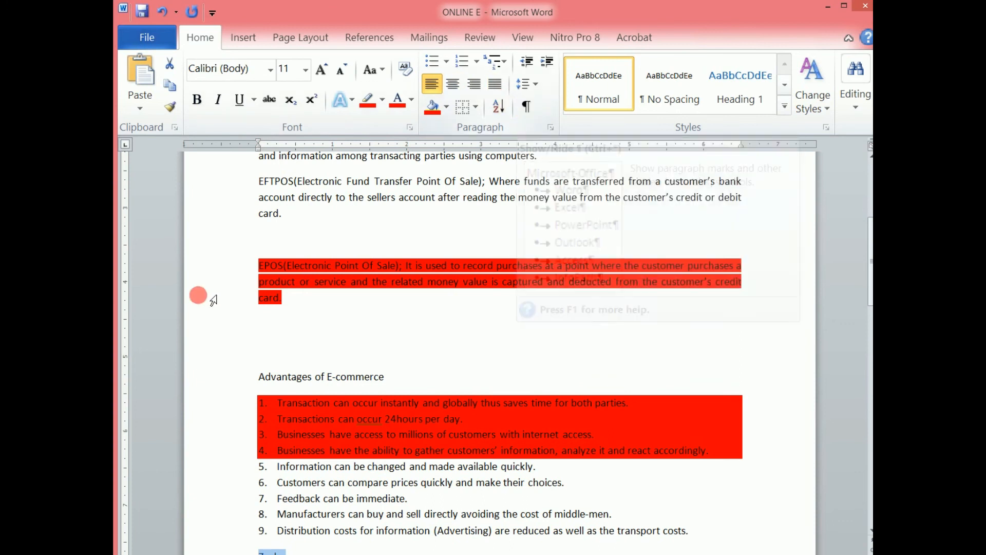
pyautogui.click(277, 332)
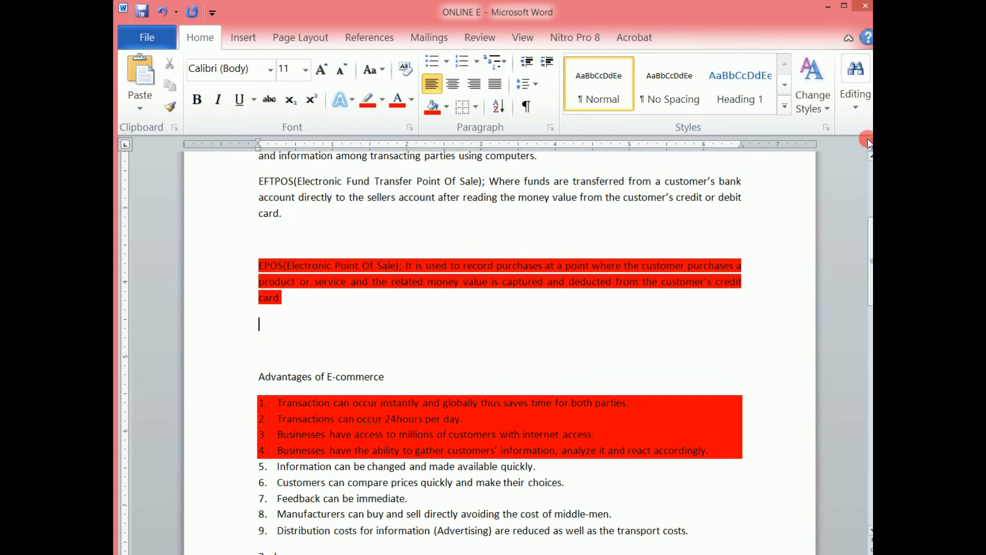
pyautogui.click(525, 106)
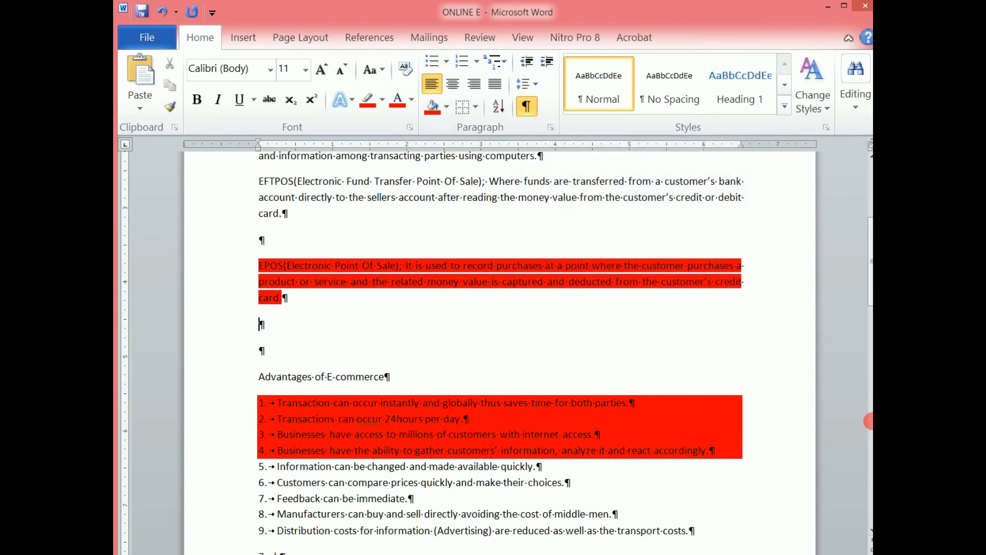
pyautogui.moveTo(868, 291); pyautogui.dragTo(868, 219)
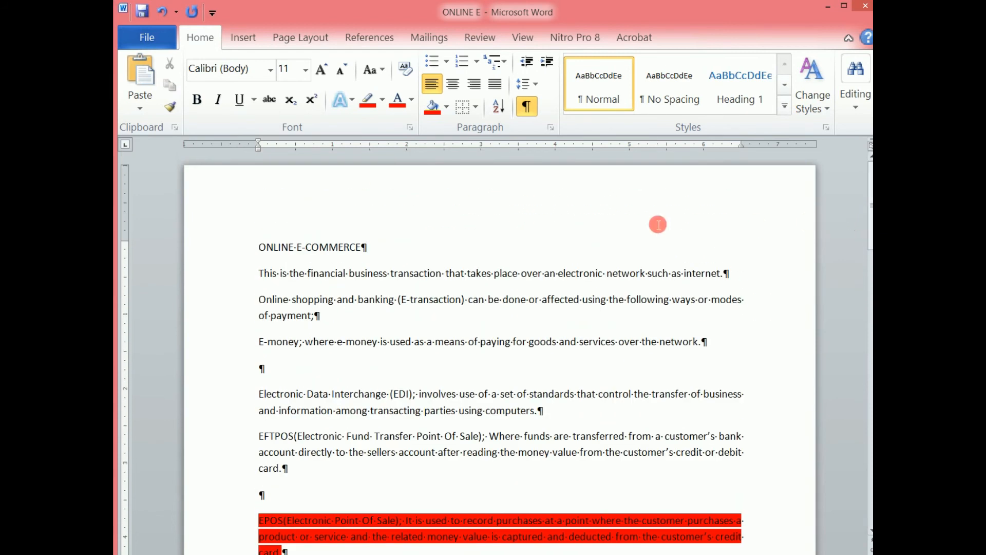
# Undo the descending and ascending sorts of the names, and hide the formatting marks
pyautogui.hotkey('ctrl', 'z')
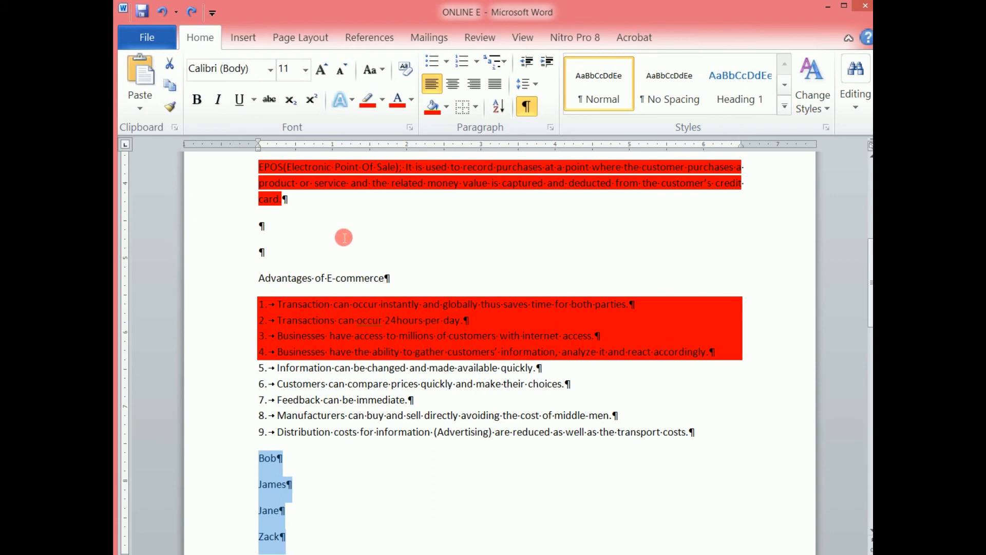
pyautogui.hotkey('ctrl', 'z')
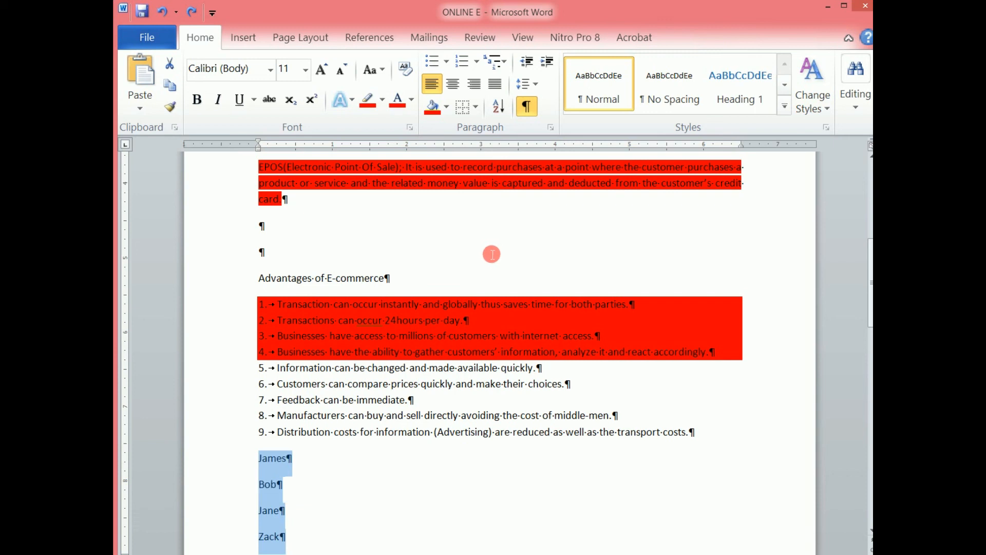
pyautogui.moveTo(869, 303); pyautogui.dragTo(868, 221)
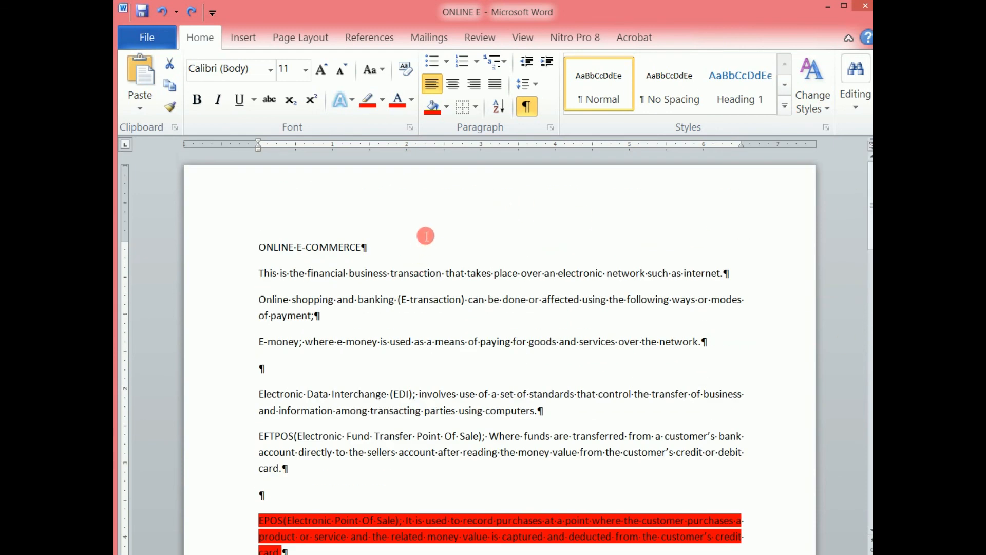
pyautogui.click(527, 109)
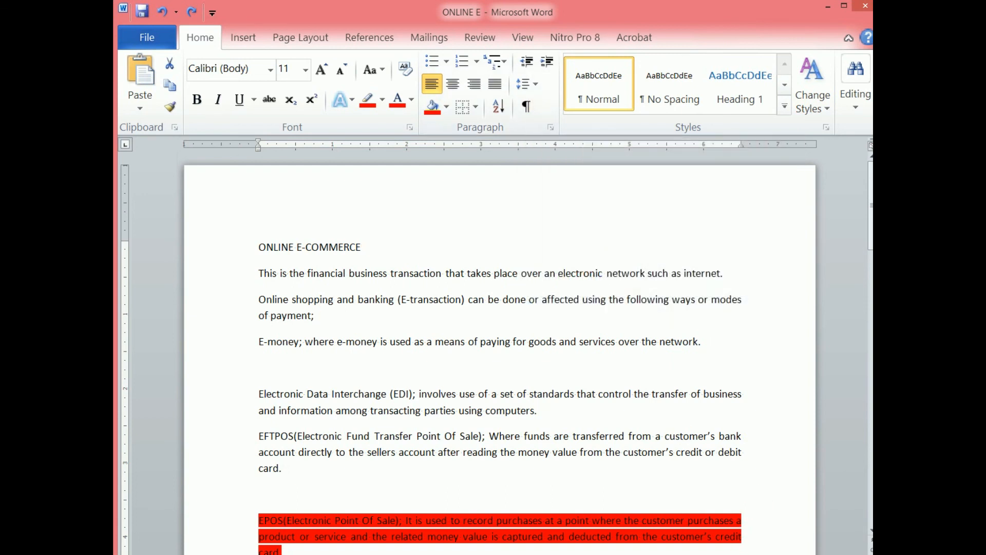
# Bring up the on-screen keyboard and show the document's paragraph marks and other hidden formatting symbols
pyautogui.click(754, 539)
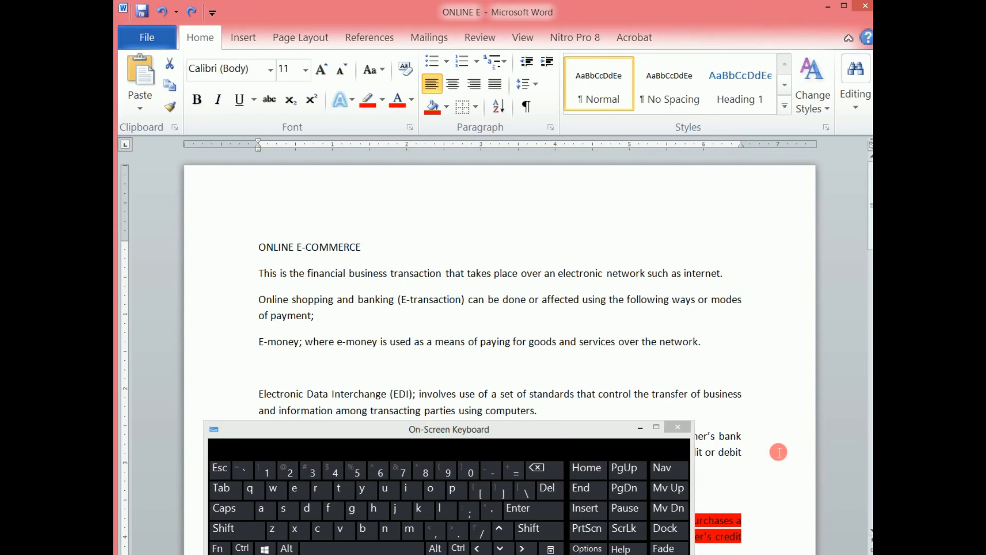
pyautogui.press('ctrl')
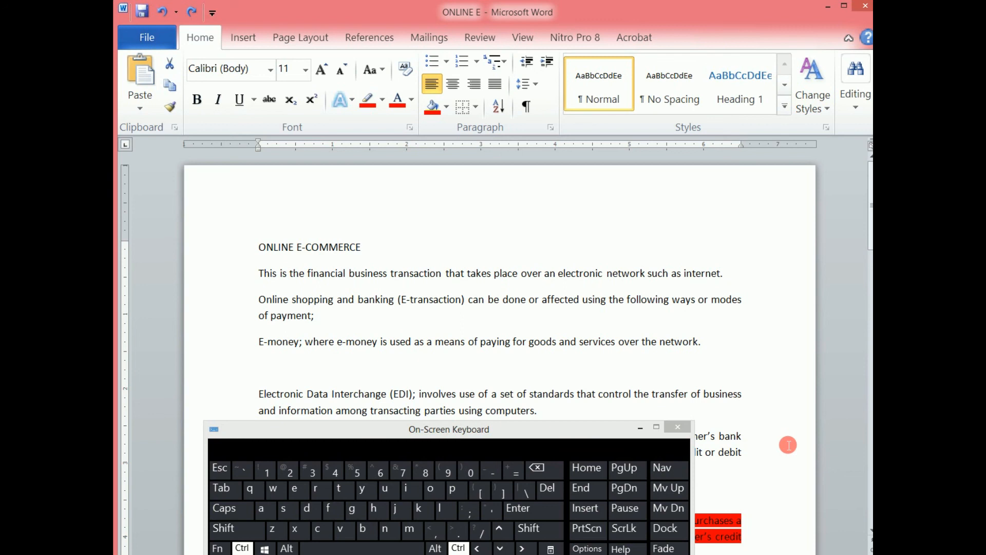
pyautogui.press('shift')
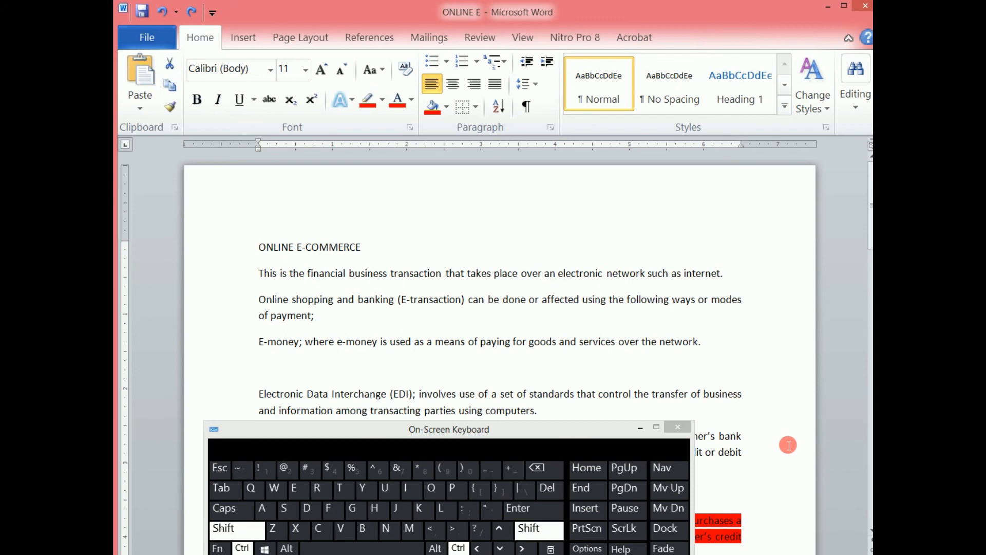
pyautogui.hotkey('ctrl', 'shift', '8')
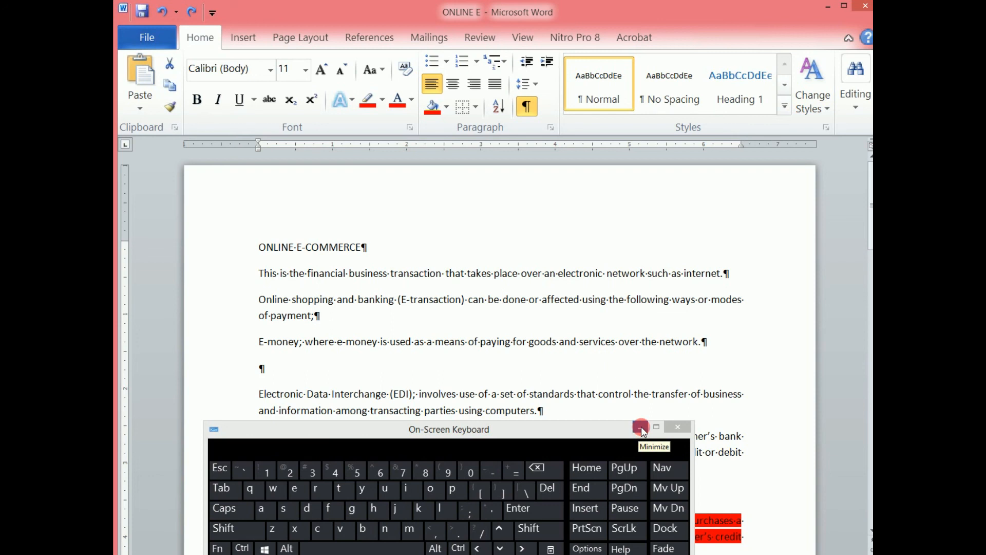
# Undo the last edit, and hide both the on-screen keyboard and the document's formatting marks
pyautogui.hotkey('ctrl', 'z')
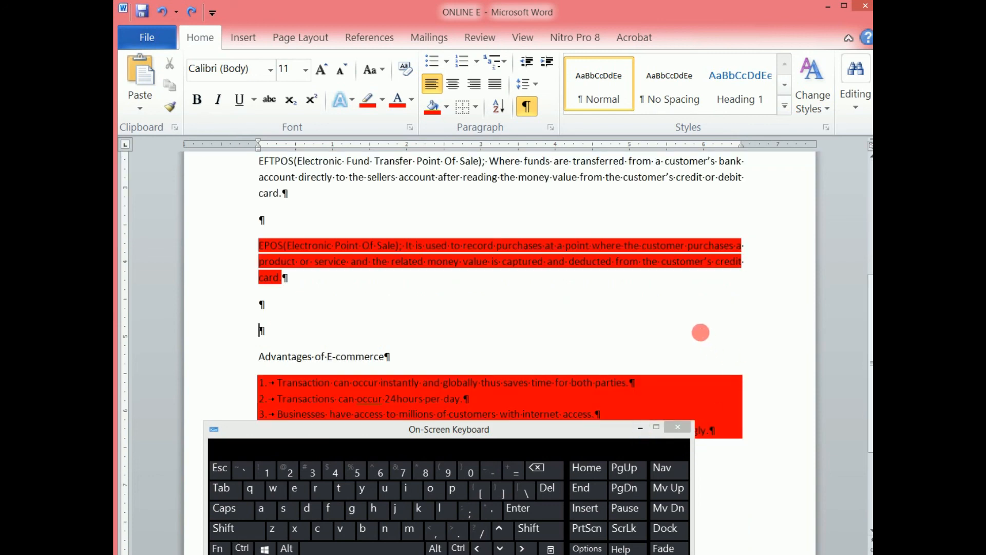
pyautogui.click(639, 428)
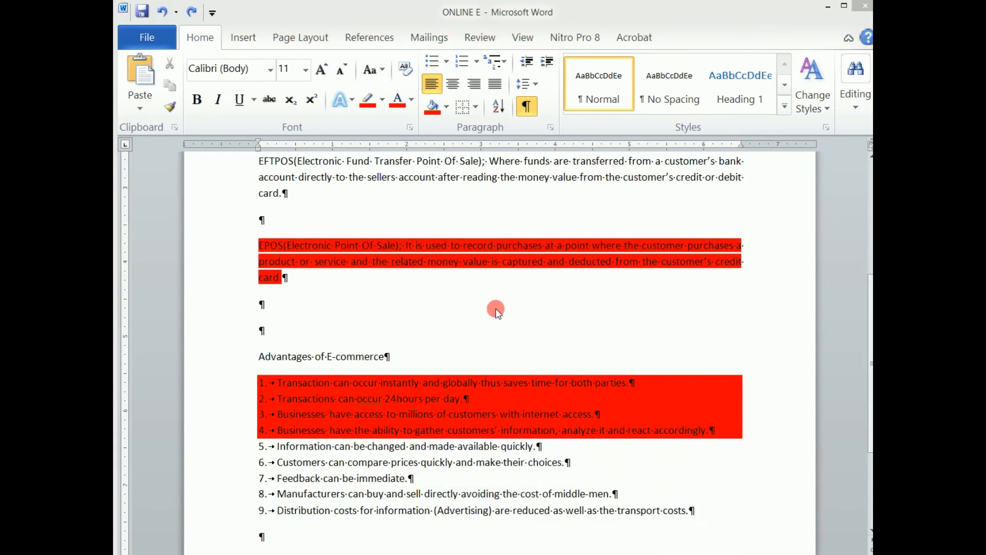
pyautogui.click(526, 109)
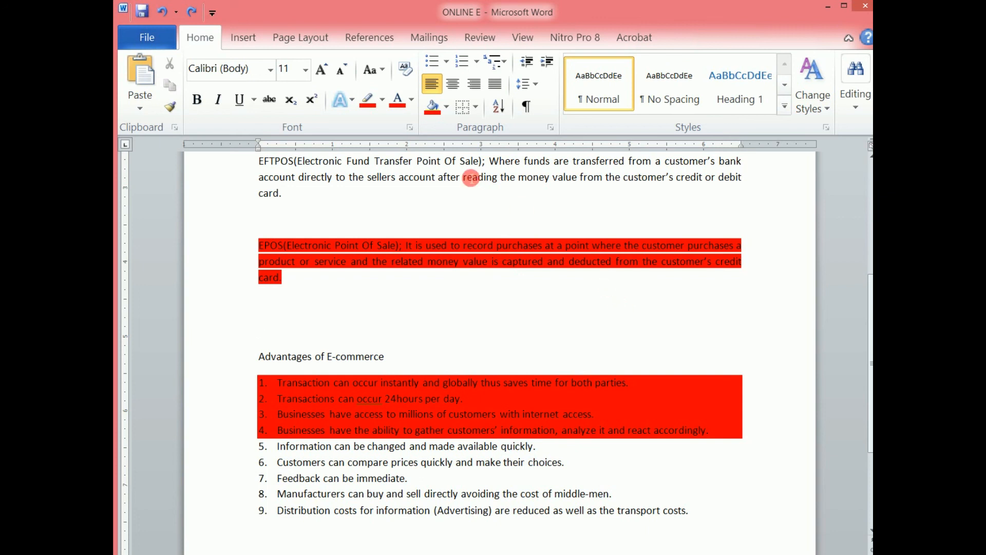
pyautogui.moveTo(868, 318); pyautogui.dragTo(869, 258)
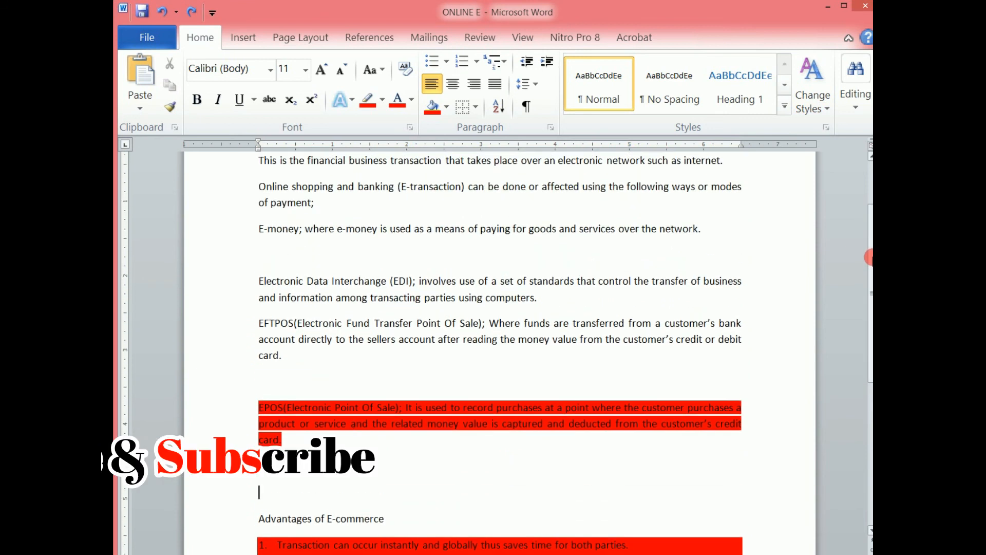